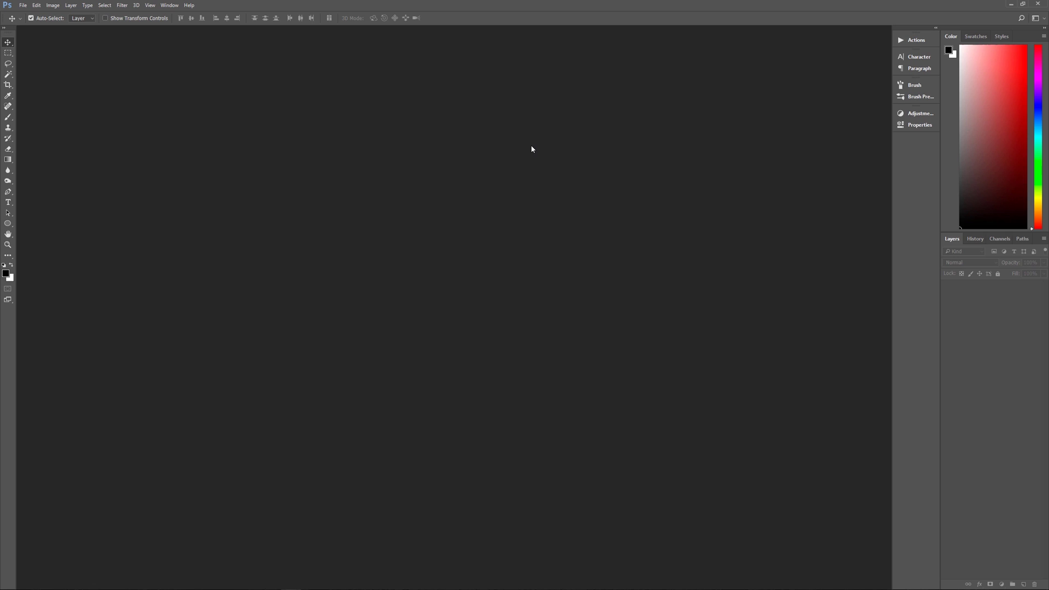
# - Create a 3840 × 2160 px, 150 ppi white-background document titled 'Perforated Text Effect'
pyautogui.hotkey('ctrl', 'n')
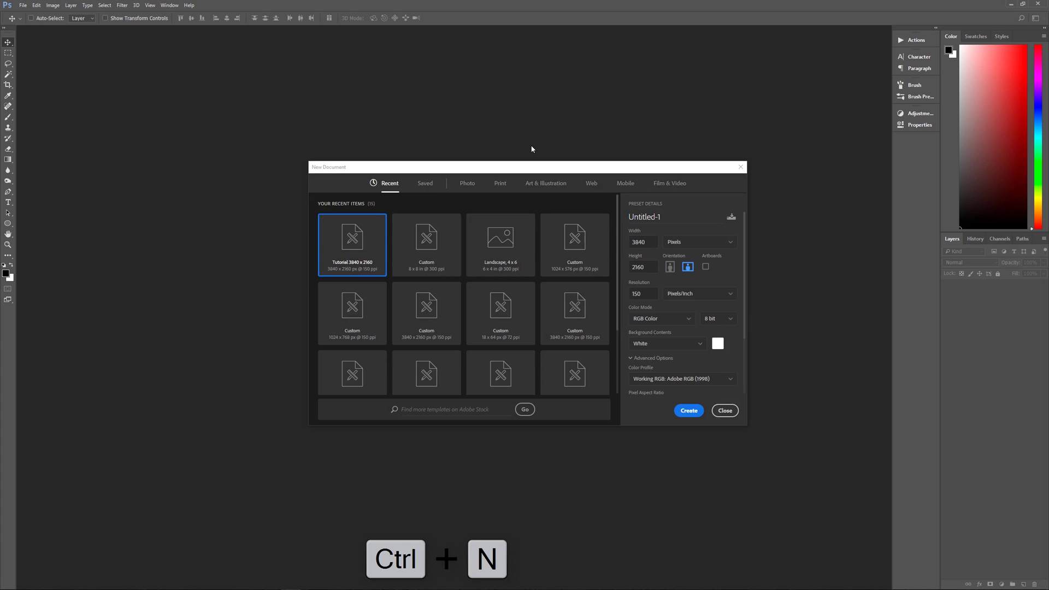
pyautogui.click(682, 218)
pyautogui.write('Perfora')
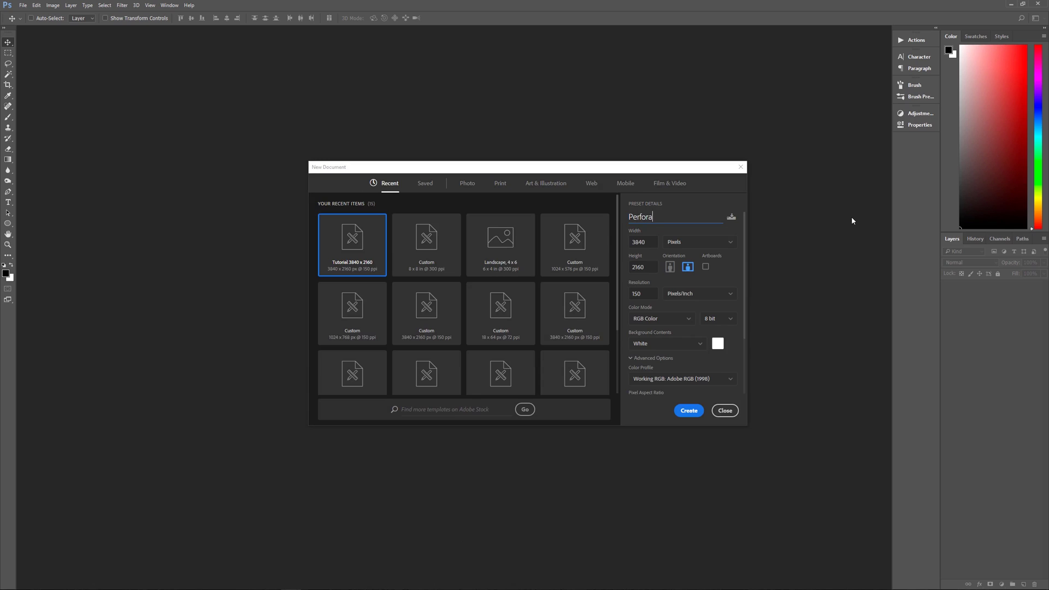
pyautogui.write('ted Text Effect')
pyautogui.scroll(-2, 730, 342)
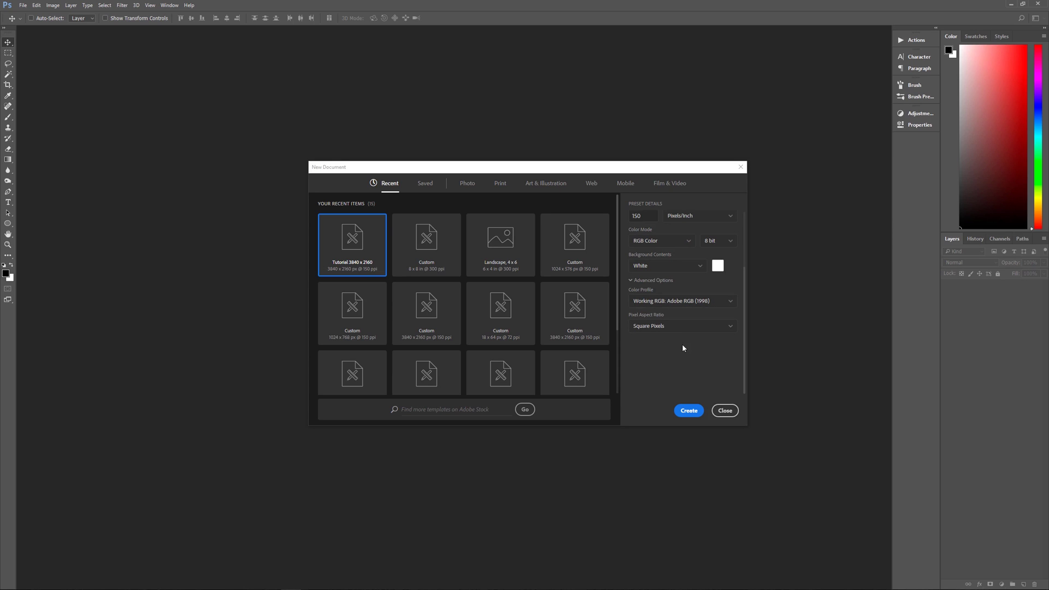
pyautogui.click(687, 411)
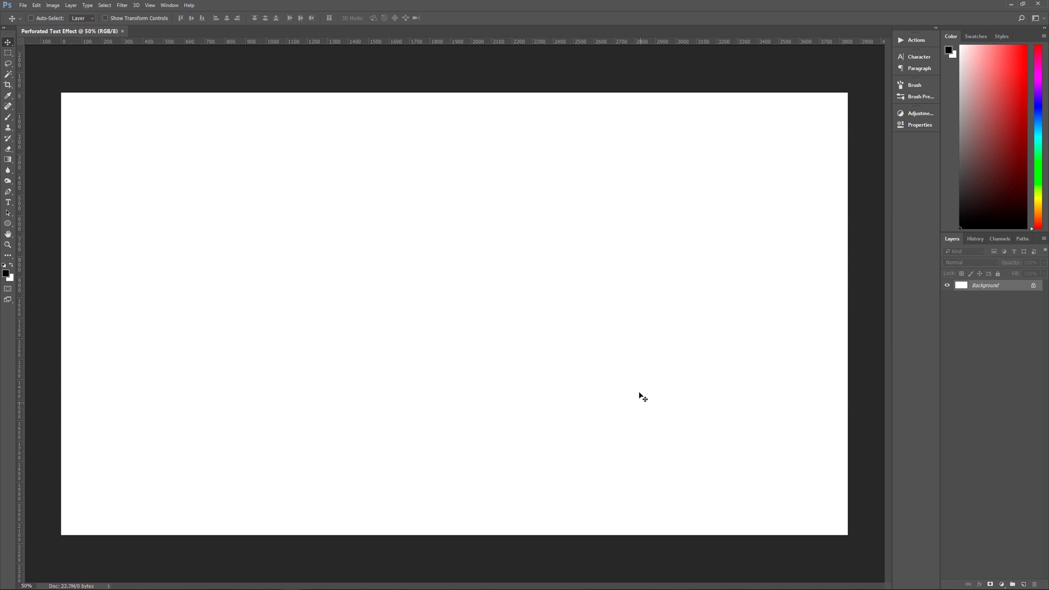
# - Set the foreground colour to hex 0099ff (R 0, G 153, B 255)
pyautogui.click(7, 274)
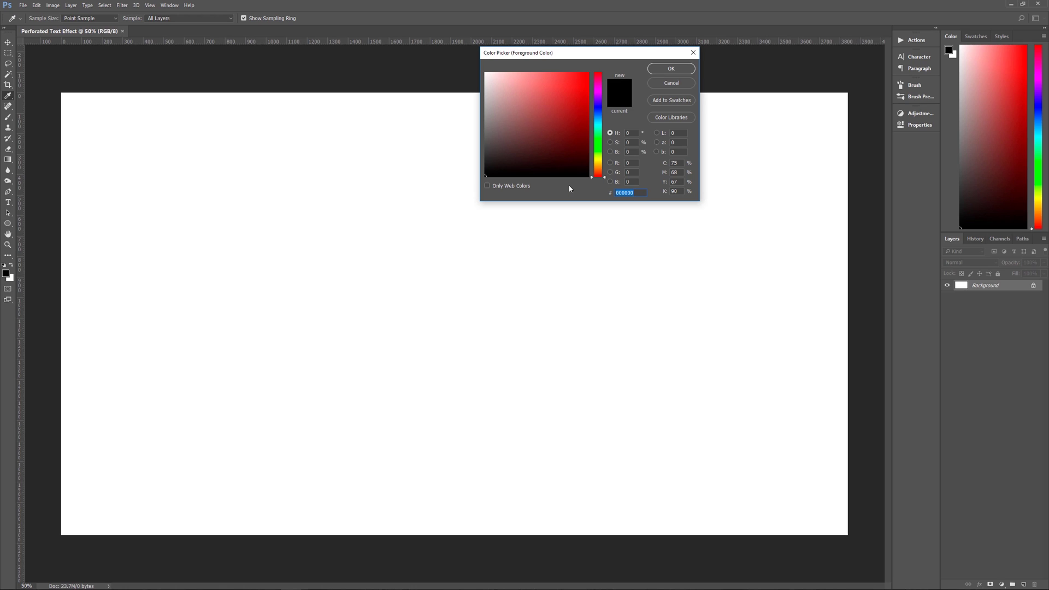
pyautogui.write('0099ff')
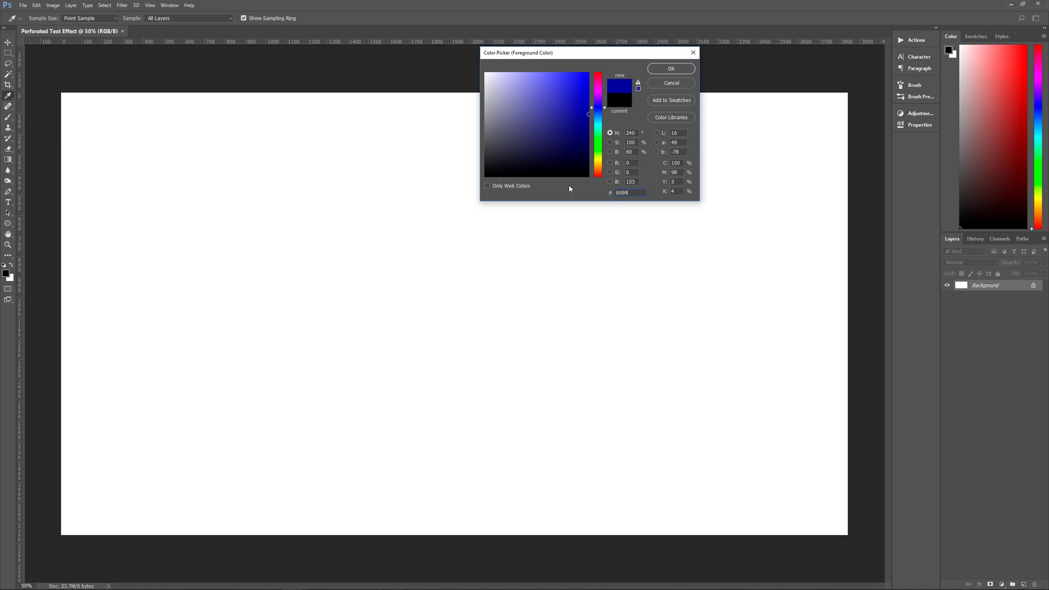
pyautogui.click(659, 73)
pyautogui.press('v')
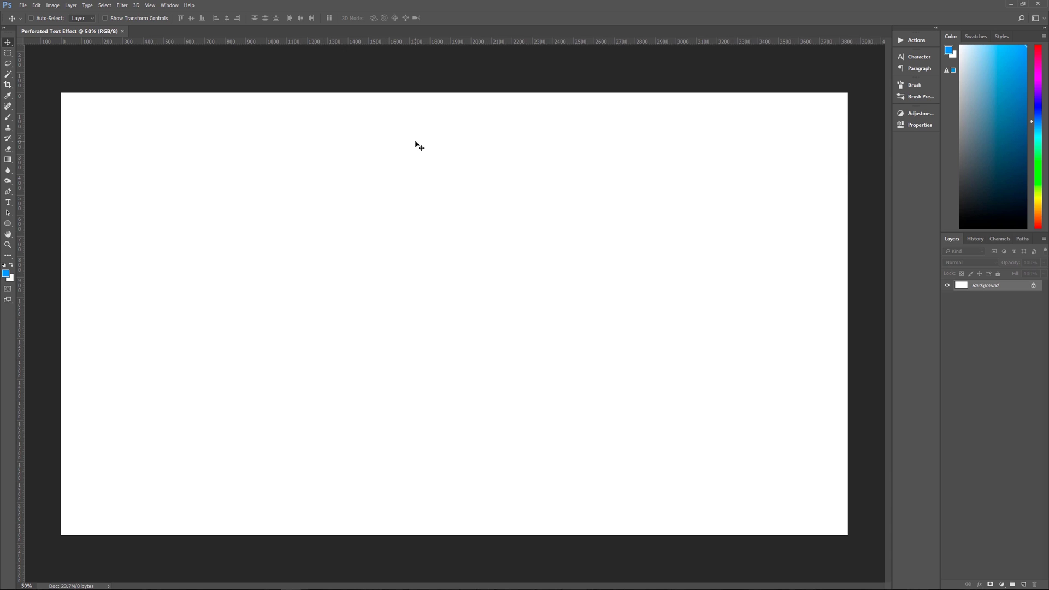
# - Set the Type tool to Freeroad Black 290 pt, with 270 pt leading and -50 tracking
pyautogui.press('t')
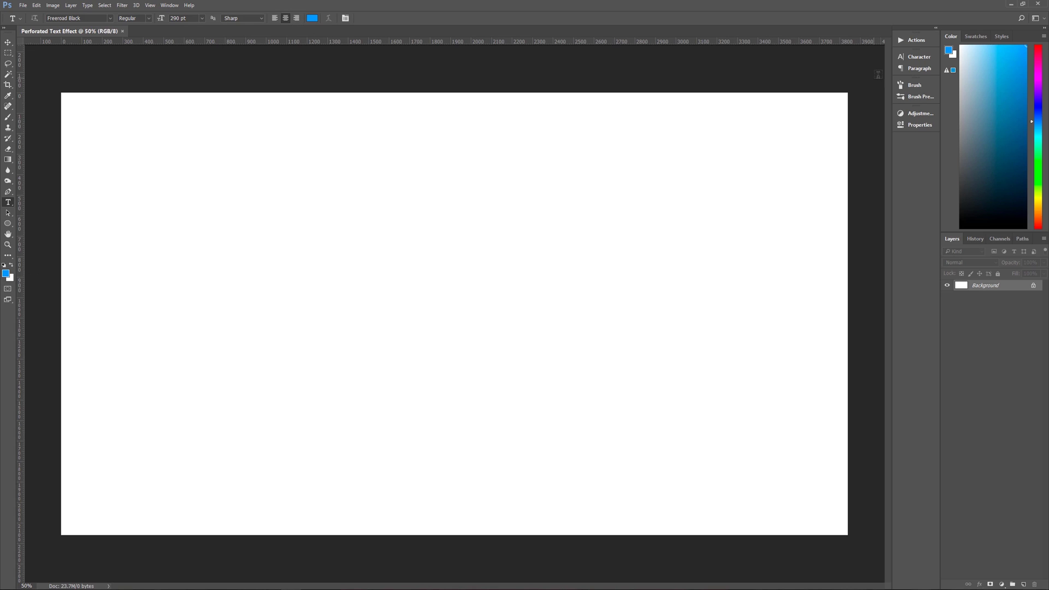
pyautogui.click(913, 58)
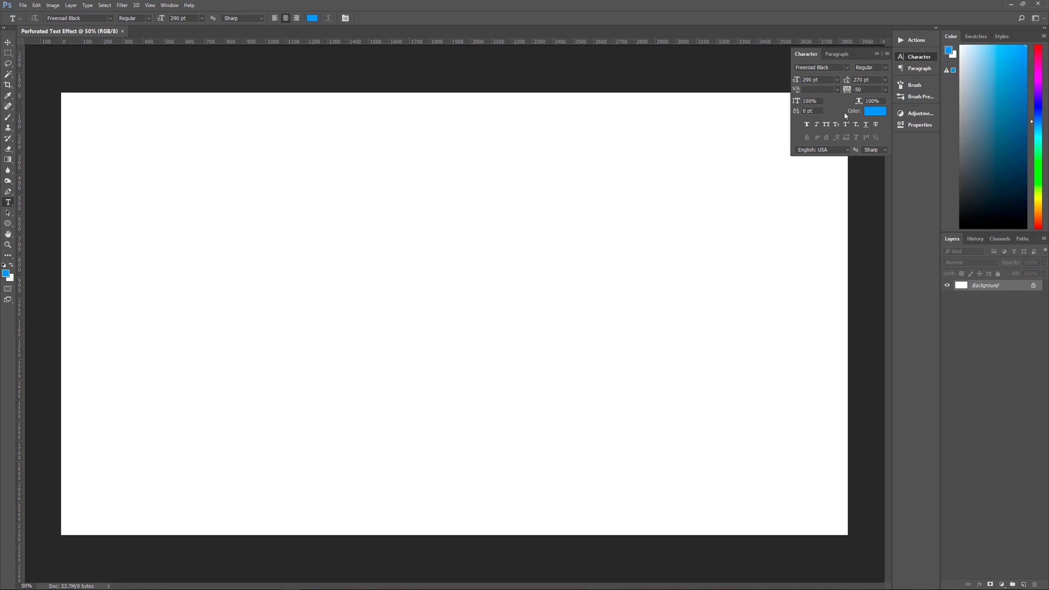
pyautogui.click(864, 89)
pyautogui.click(876, 53)
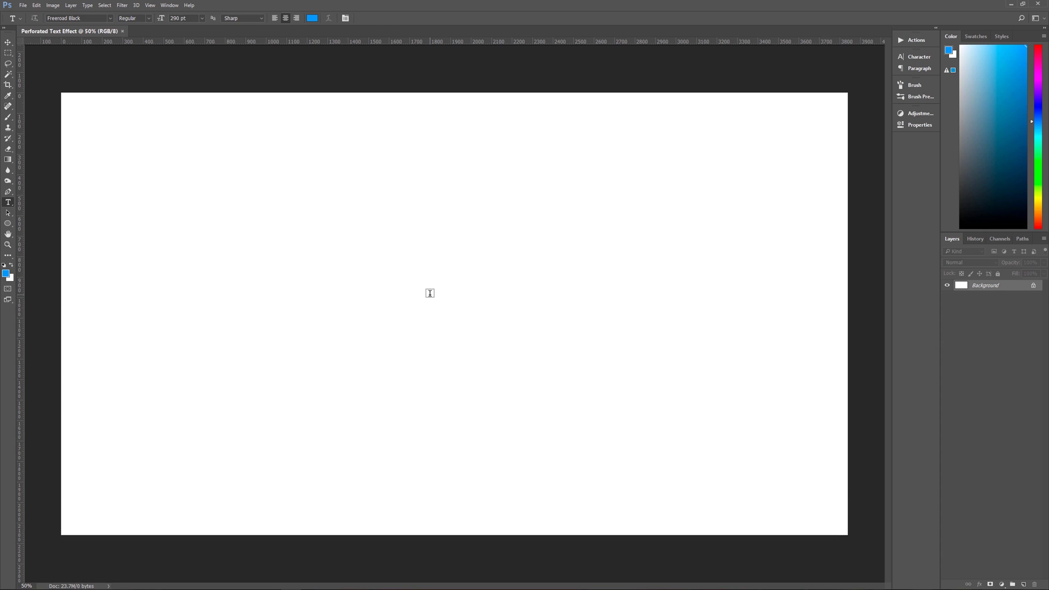
# - Type 'Pixel Magic' on the canvas and place the cursor between P and i
pyautogui.click(430, 294)
pyautogui.write('Pixe')
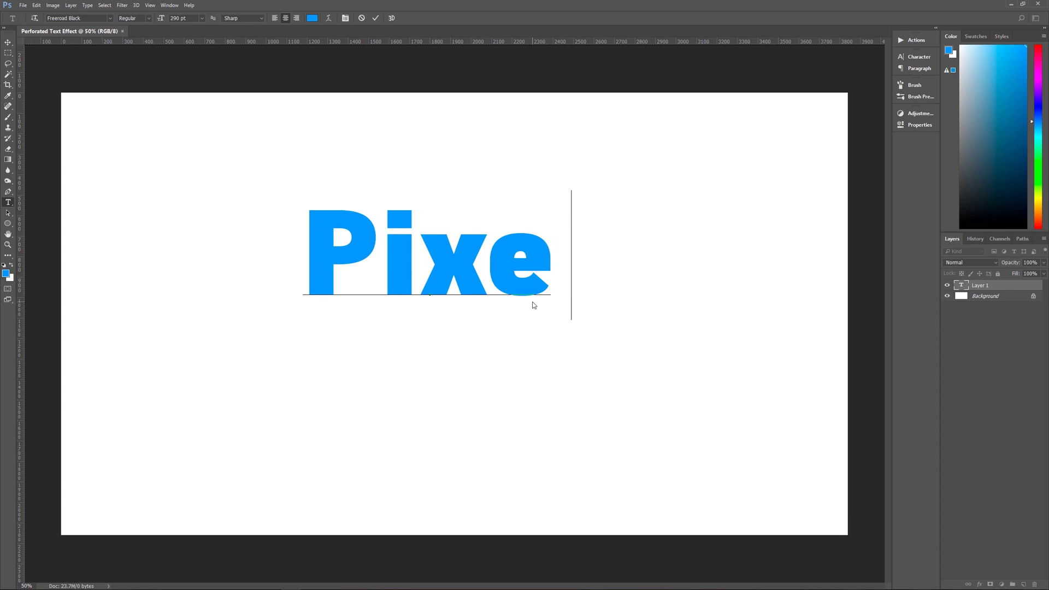
pyautogui.write('l Magic')
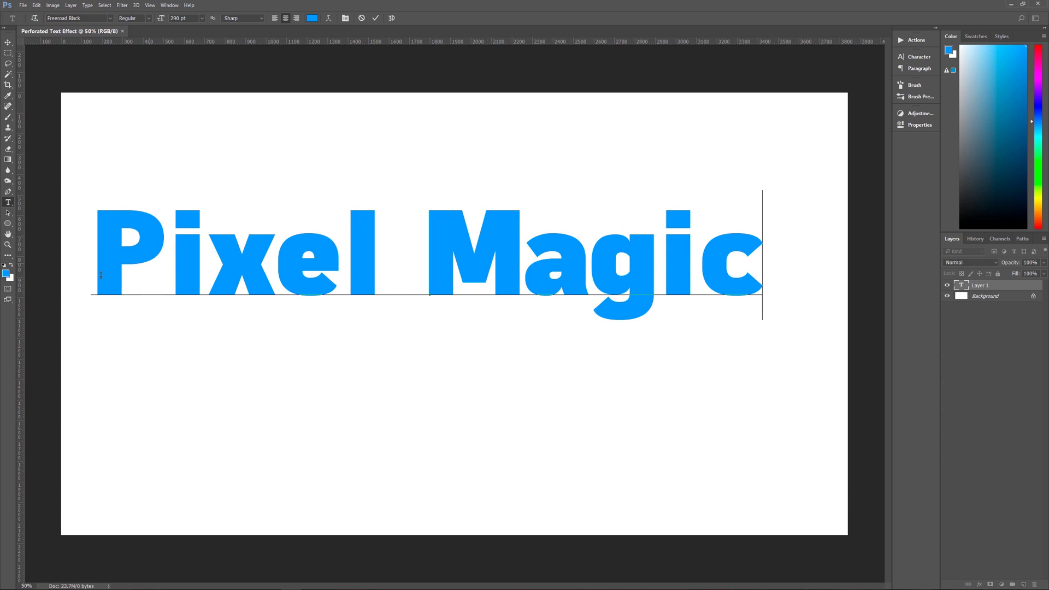
pyautogui.click(167, 253)
pyautogui.click(597, 267)
pyautogui.click(170, 254)
# - Tighten the kerning of the P–i, i–x, x–e and e–l pairs in 'Pixel'
pyautogui.hotkey('alt', 'Right')
pyautogui.hotkey('alt', 'Right')
pyautogui.hotkey('alt', 'Right')
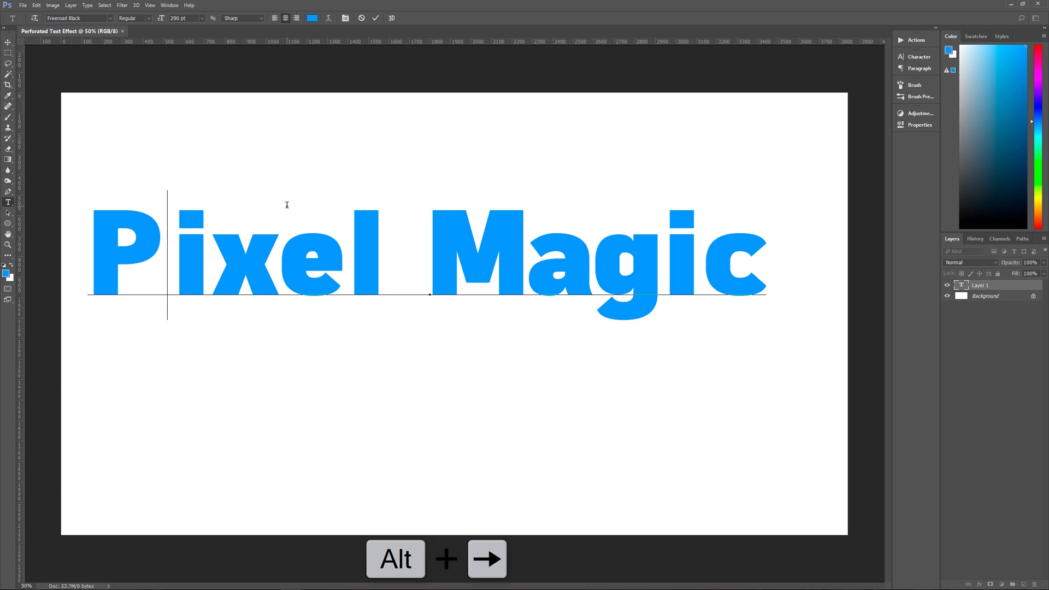
pyautogui.hotkey('alt', 'Left')
pyautogui.hotkey('alt', 'Left')
pyautogui.hotkey('alt', 'Left')
pyautogui.hotkey('alt', 'Left')
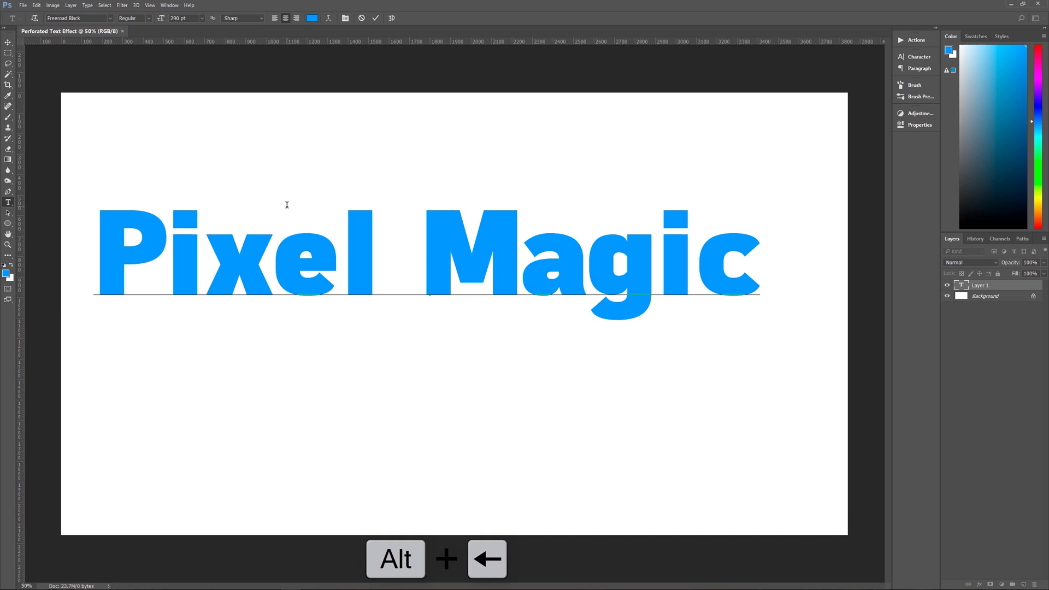
pyautogui.press('Right')
pyautogui.hotkey('alt', 'Left')
pyautogui.press('Right')
pyautogui.hotkey('alt', 'Left')
pyautogui.press('Right')
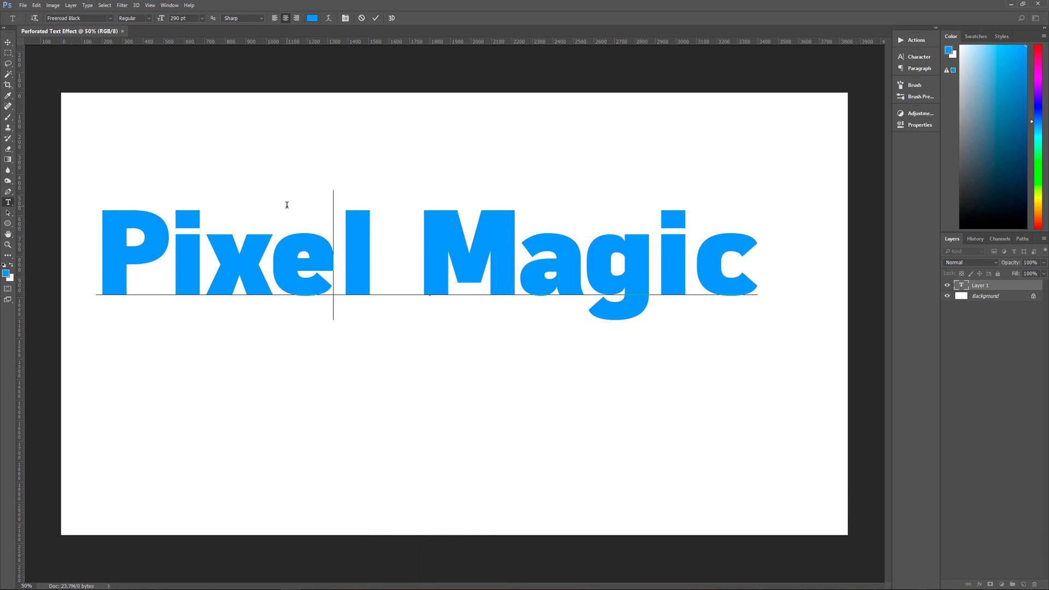
pyautogui.hotkey('alt', 'Left')
# - Tighten the g–i and i–c pairs in 'Magic', then commit the text
pyautogui.press('Right')
pyautogui.press('Right')
pyautogui.press('Right')
pyautogui.press('Right')
pyautogui.press('Right')
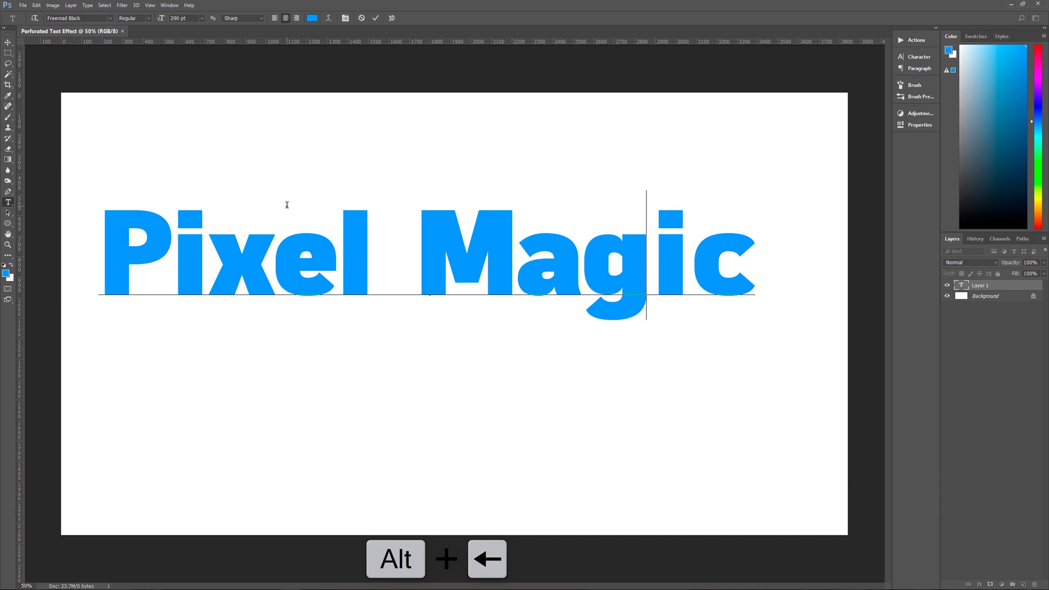
pyautogui.hotkey('alt', 'Left')
pyautogui.press('Right')
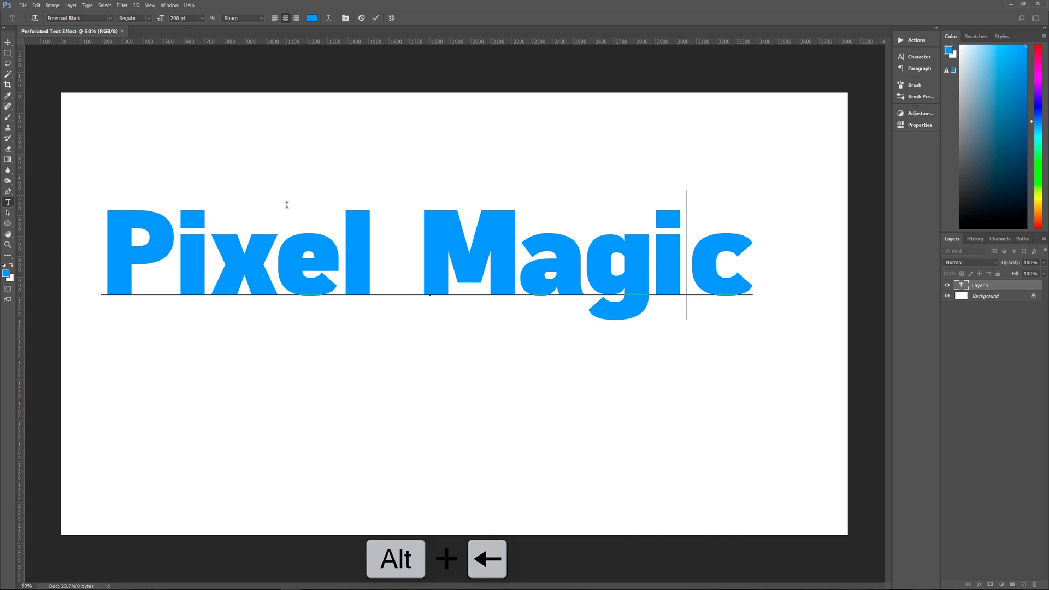
pyautogui.hotkey('alt', 'Left')
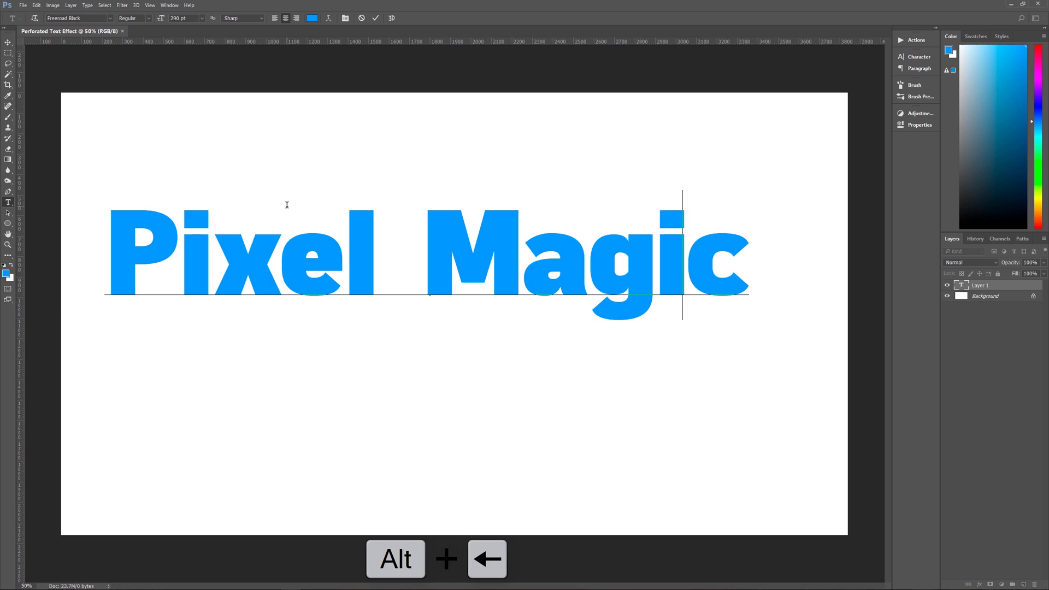
pyautogui.hotkey('alt', 'Right')
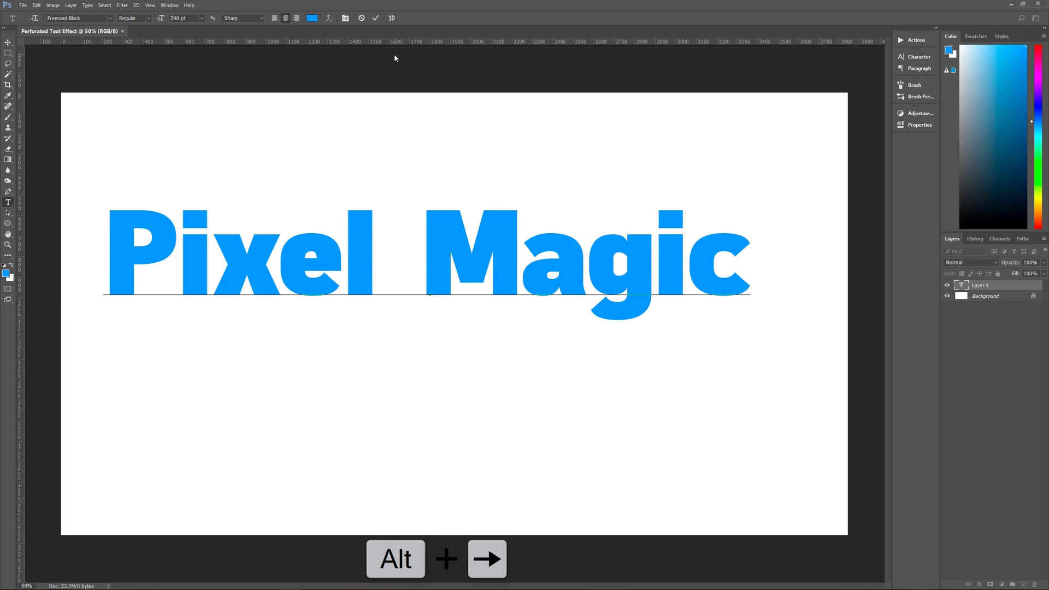
pyautogui.click(377, 18)
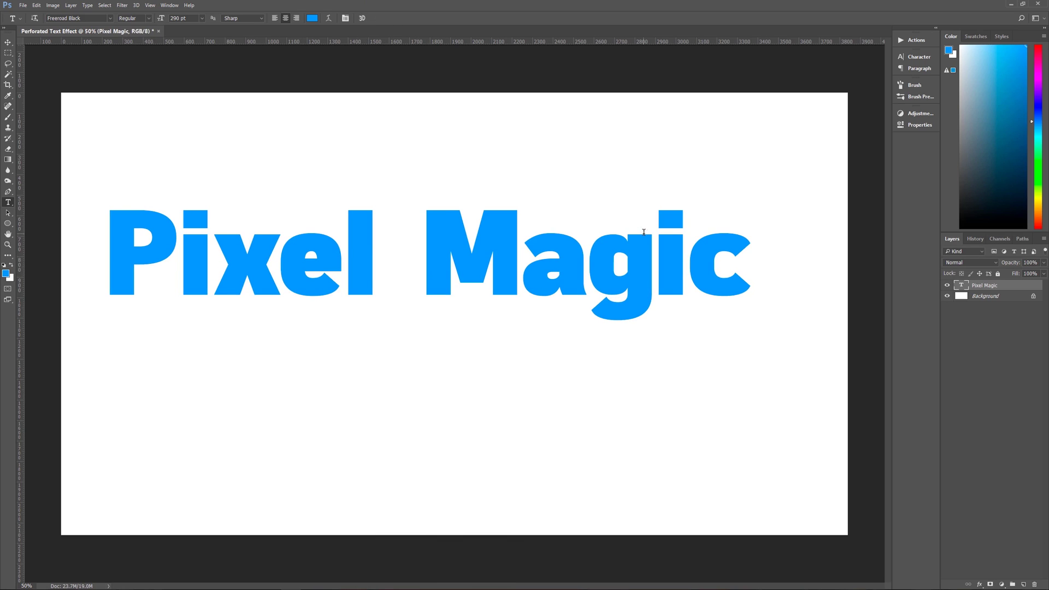
# - Drag the Pixel Magic text layer into the centre of the canvas with the Move tool
pyautogui.press('v')
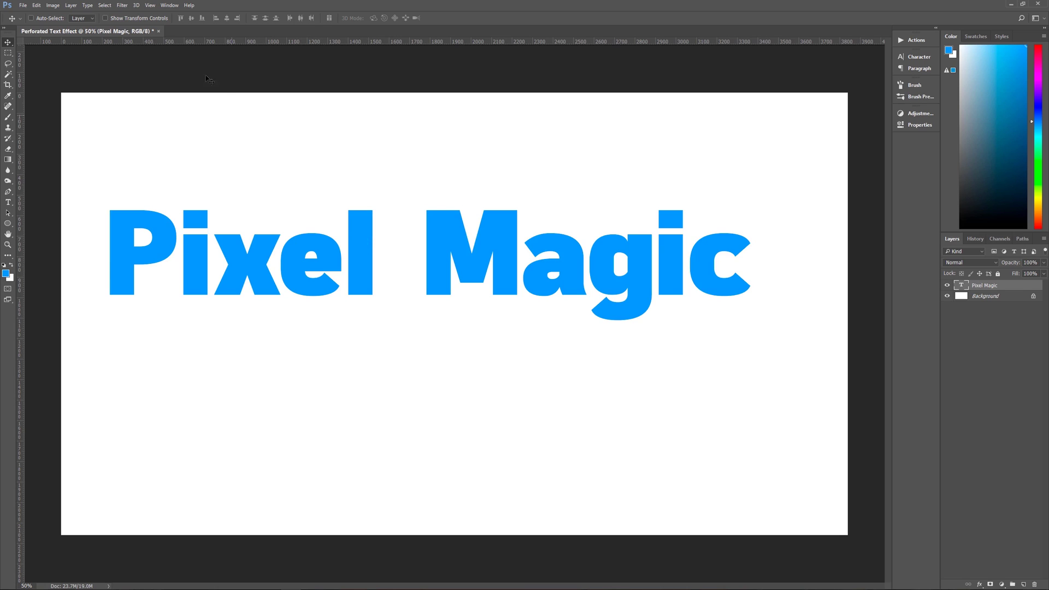
pyautogui.press('v')
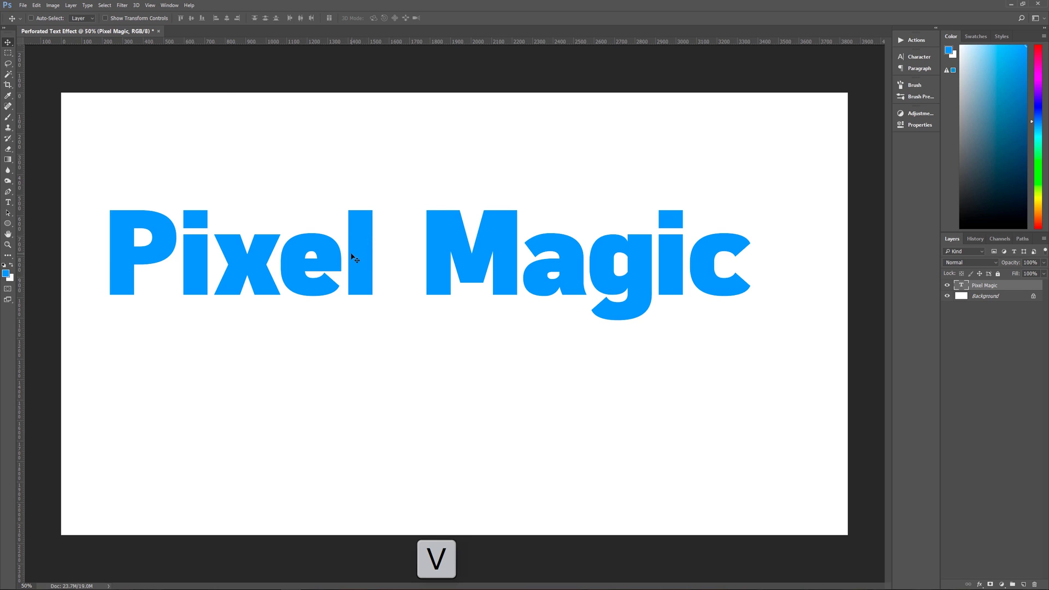
pyautogui.moveTo(361, 231); pyautogui.dragTo(384, 276)
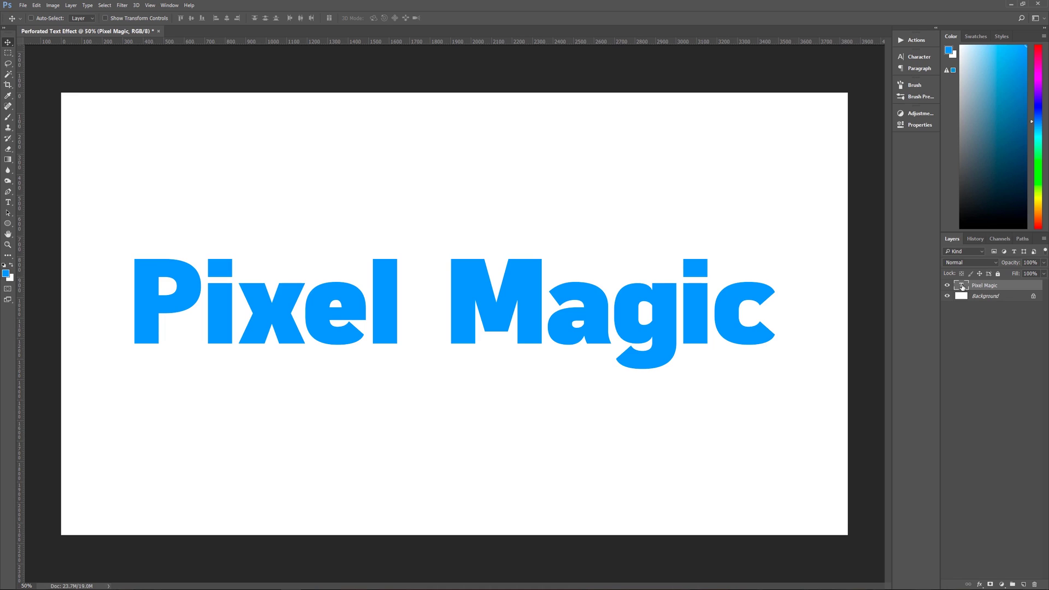
# - Load the Pixel Magic letters as a selection and hide the type layer
pyautogui.press('ctrl')
pyautogui.keyDown('ctrl'); pyautogui.click(962, 287); pyautogui.keyUp('ctrl')
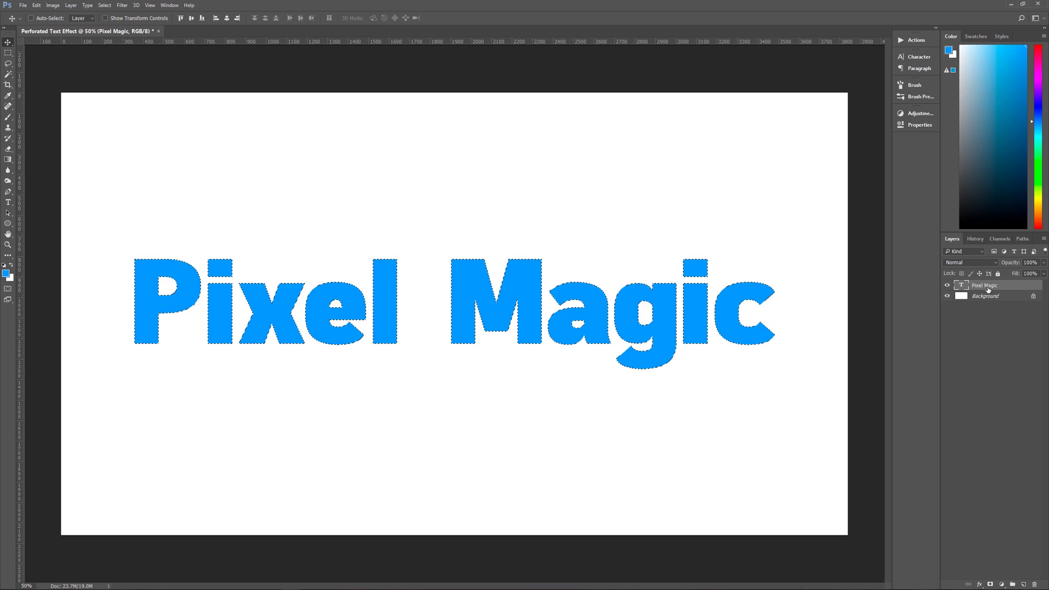
pyautogui.click(947, 285)
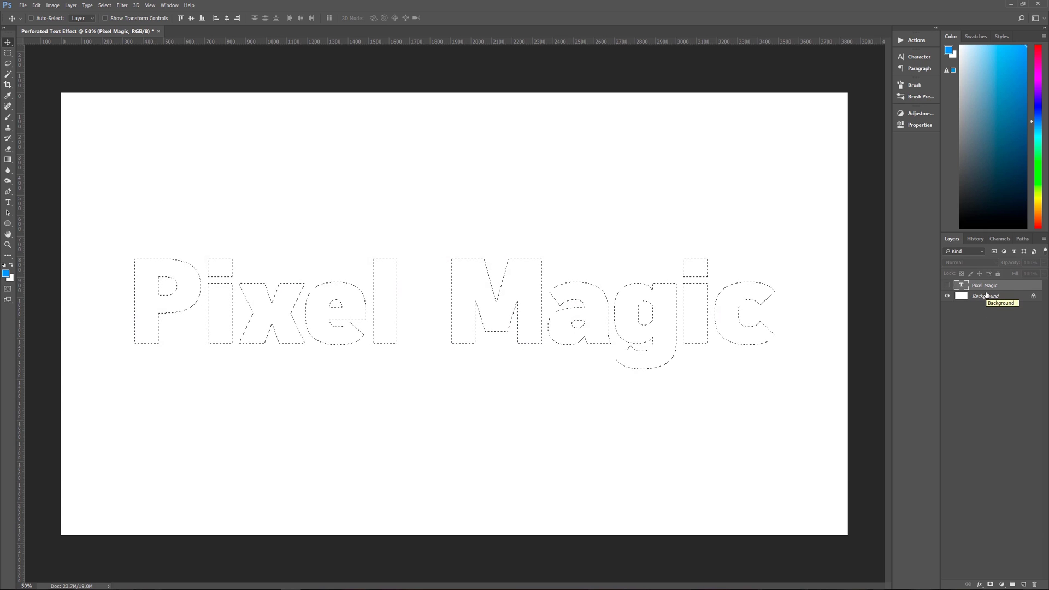
# - Show the Channels panel and add a new Alpha 1 channel
pyautogui.click(1000, 242)
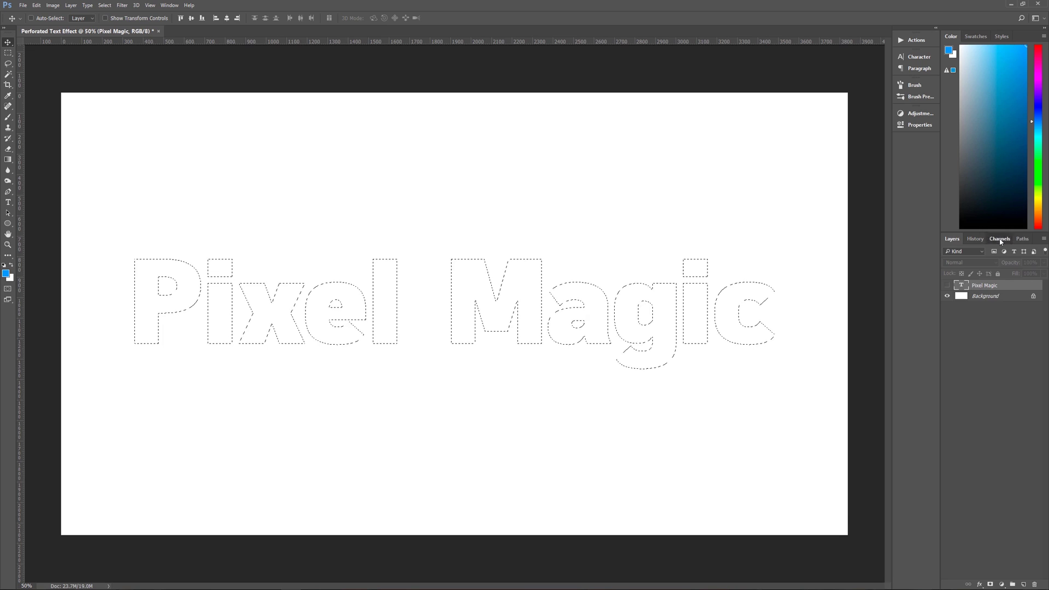
pyautogui.click(170, 4)
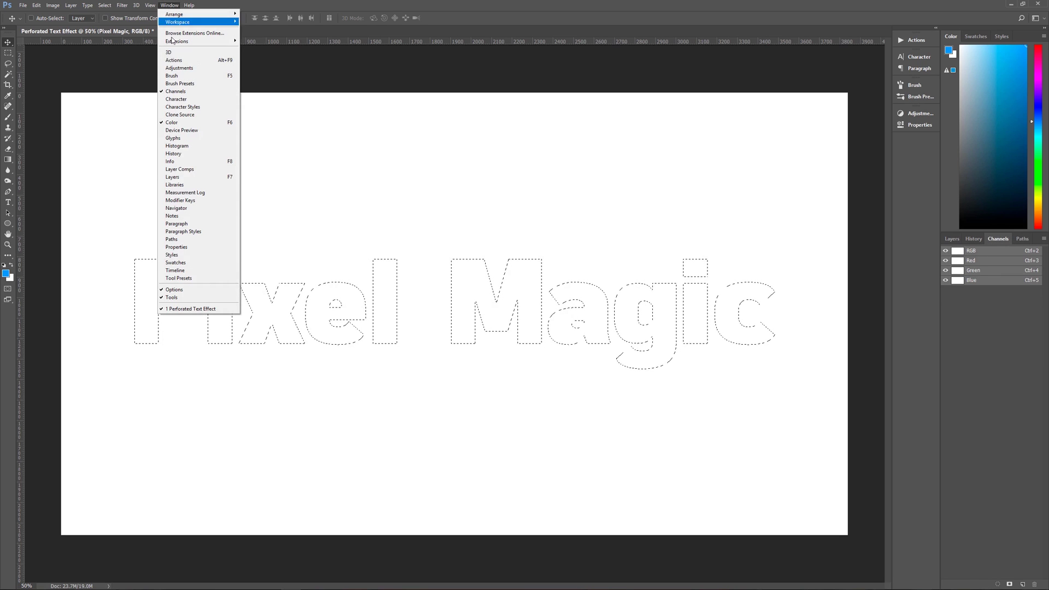
pyautogui.click(192, 91)
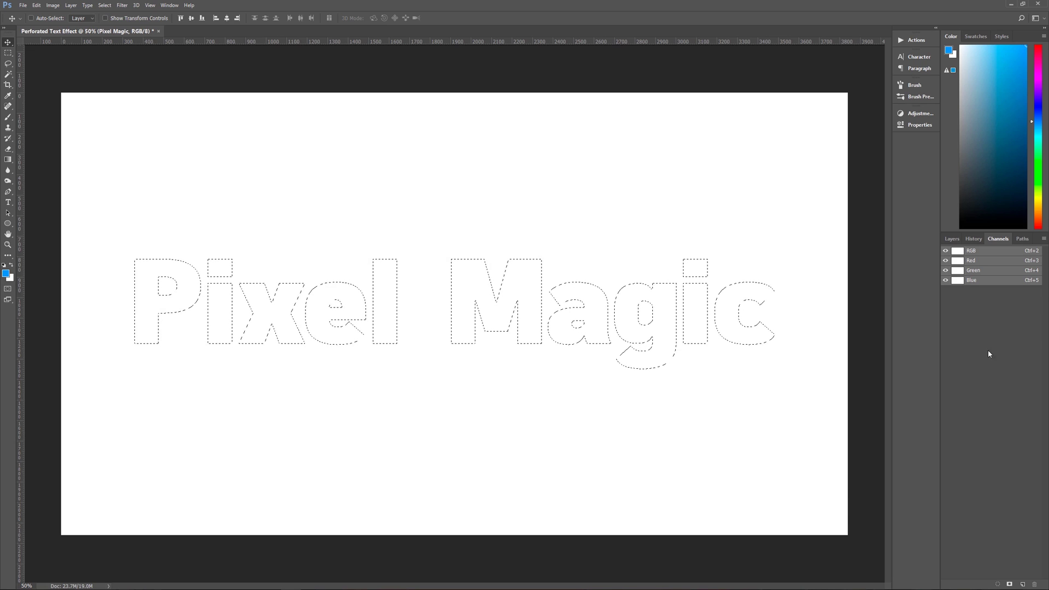
pyautogui.click(1022, 584)
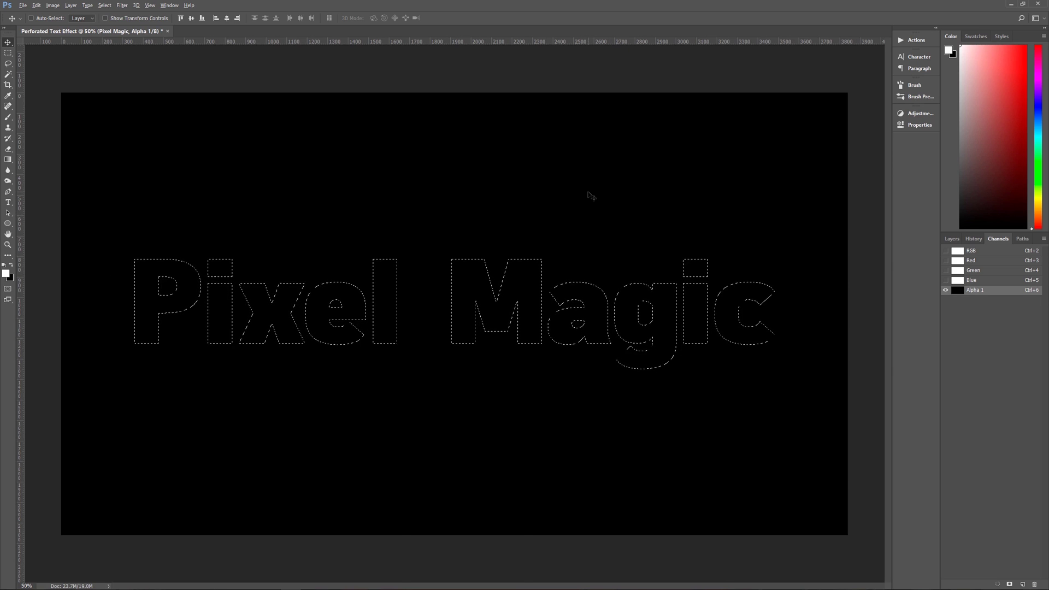
# - Fill the letter selection with white on Alpha 1, then deselect
pyautogui.hotkey('alt', 'BackSpace')
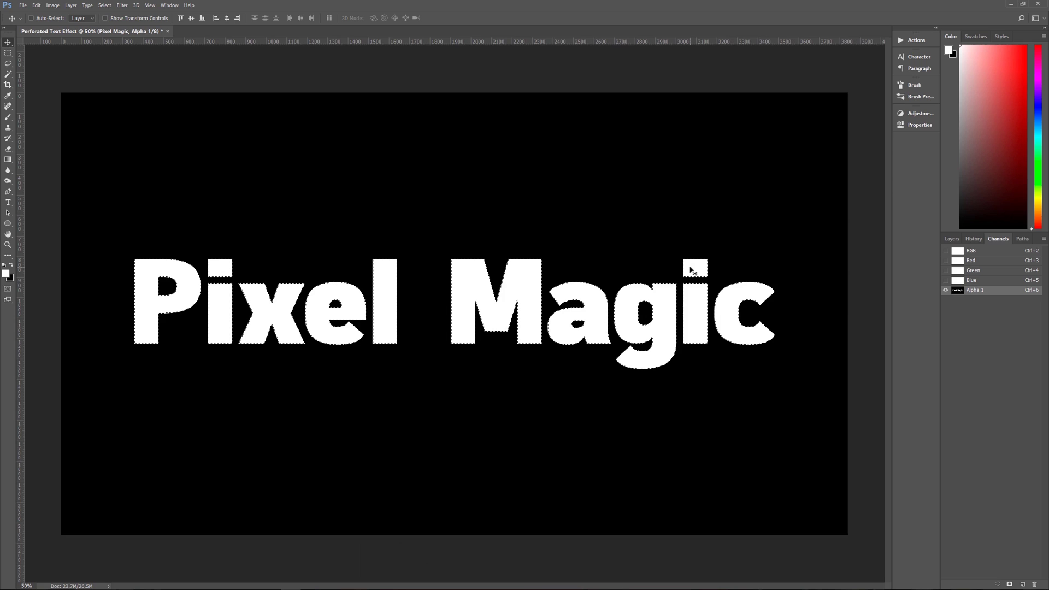
pyautogui.hotkey('ctrl', 'd')
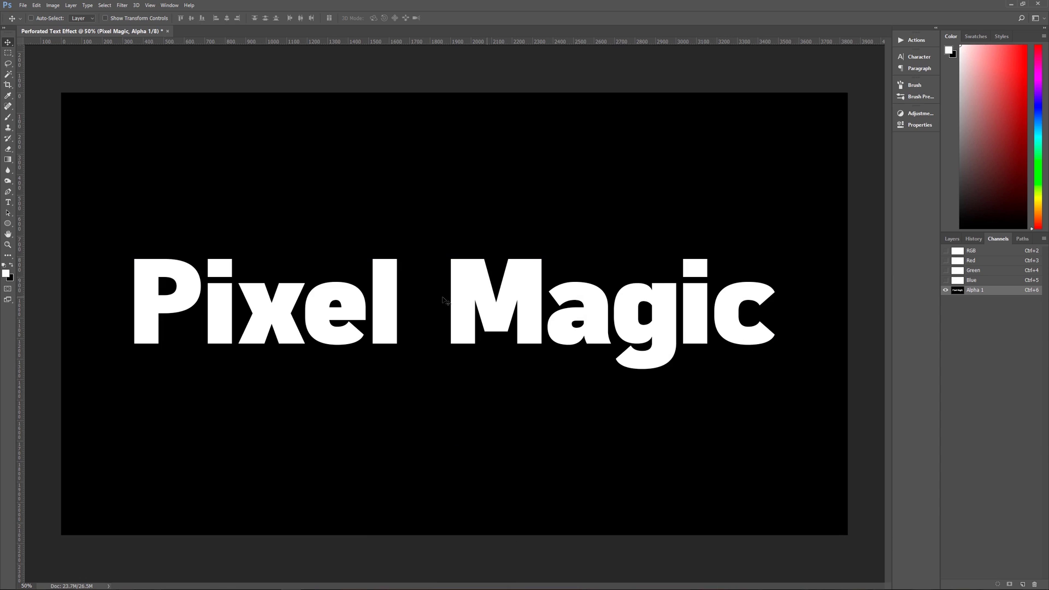
# - Apply a 25-pixel Gaussian Blur to the Alpha 1 channel
pyautogui.click(120, 7)
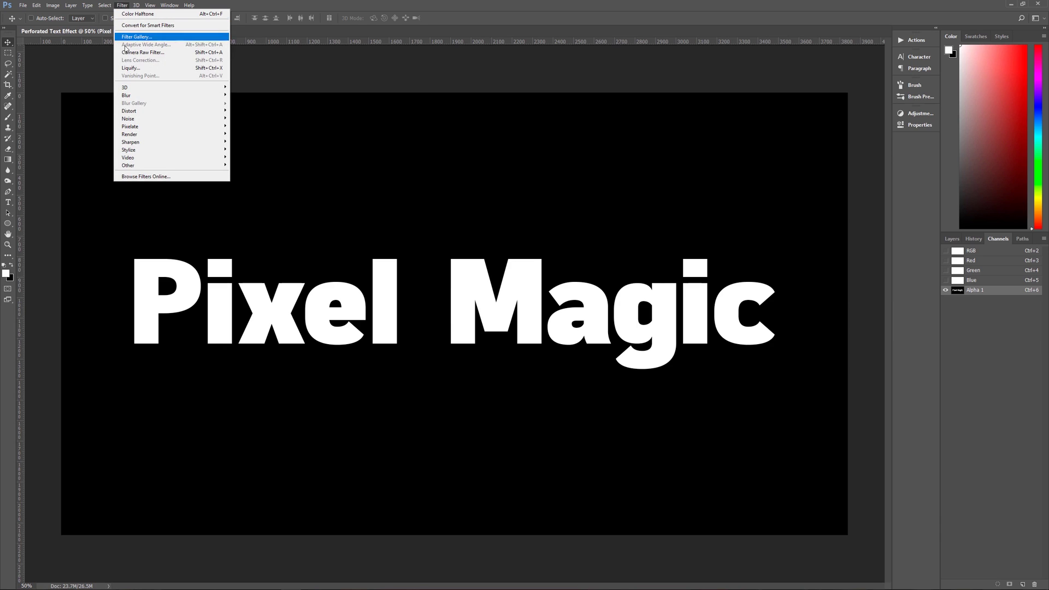
pyautogui.moveTo(131, 97)
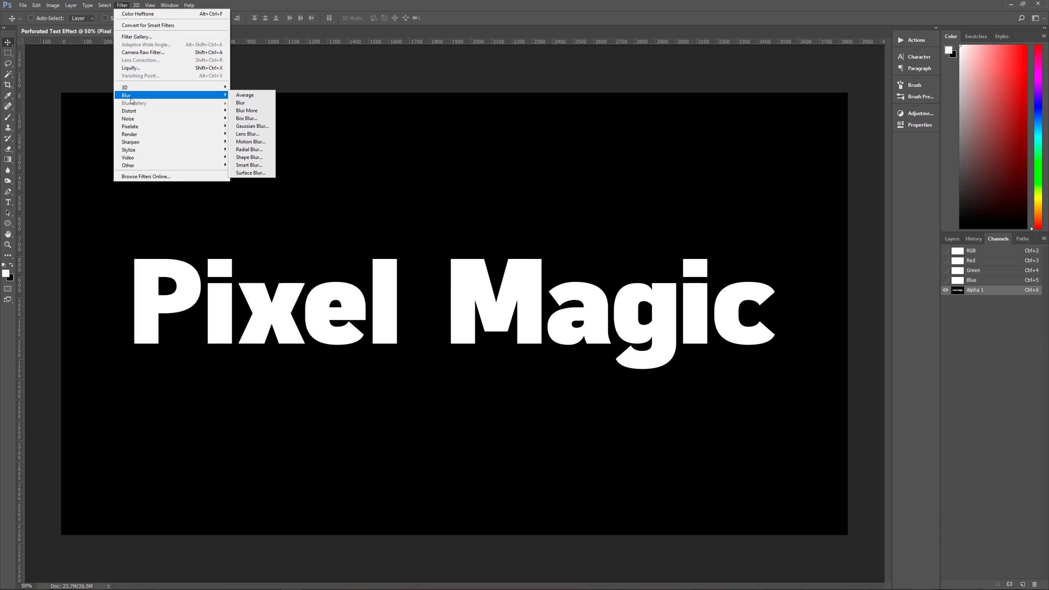
pyautogui.click(252, 127)
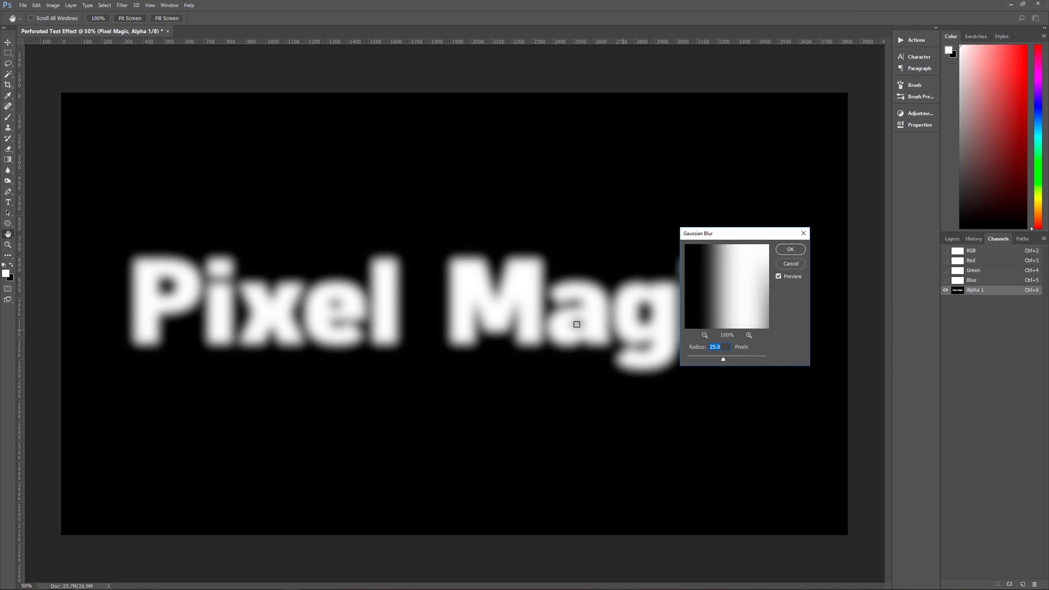
pyautogui.click(797, 252)
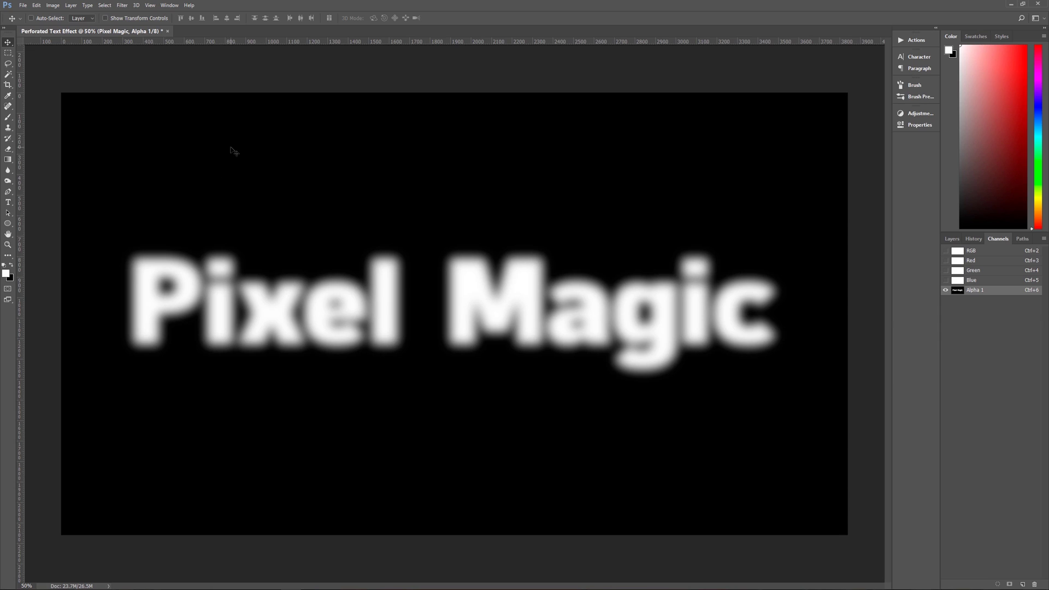
# - Open the Filter menu to reach the Pixelate filters
pyautogui.click(121, 5)
# - Apply Pixelate > Color Halftone to Alpha 1, turning the blurred letters into white dots on black
pyautogui.moveTo(144, 128)
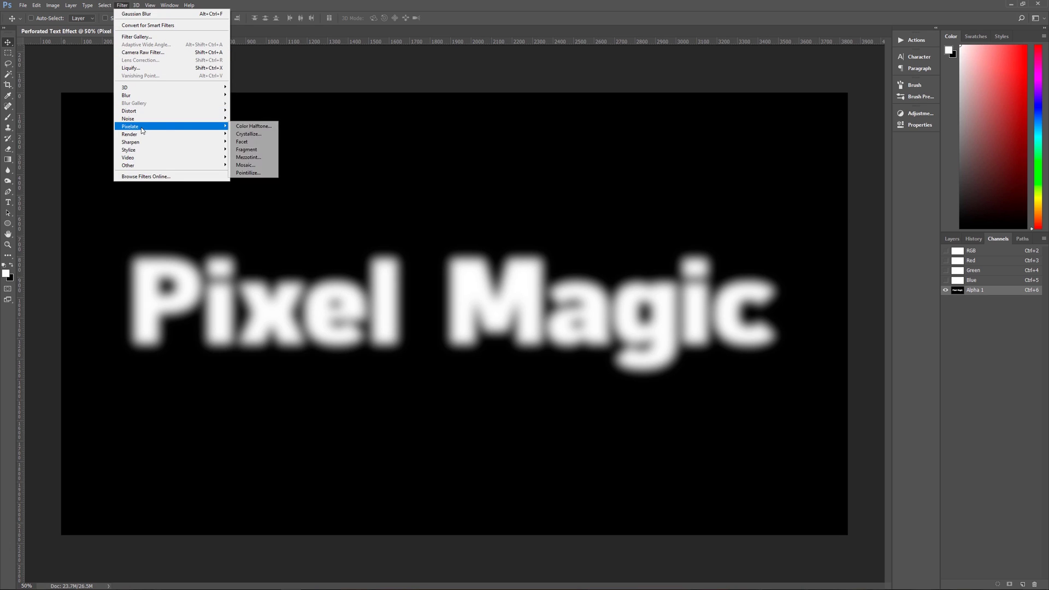
pyautogui.click(243, 129)
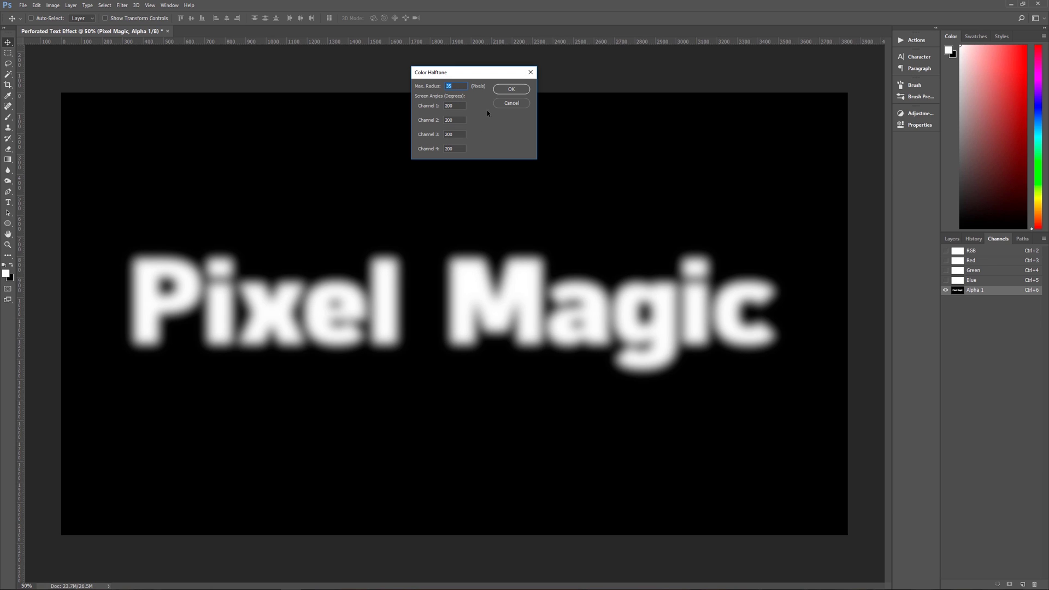
pyautogui.click(506, 93)
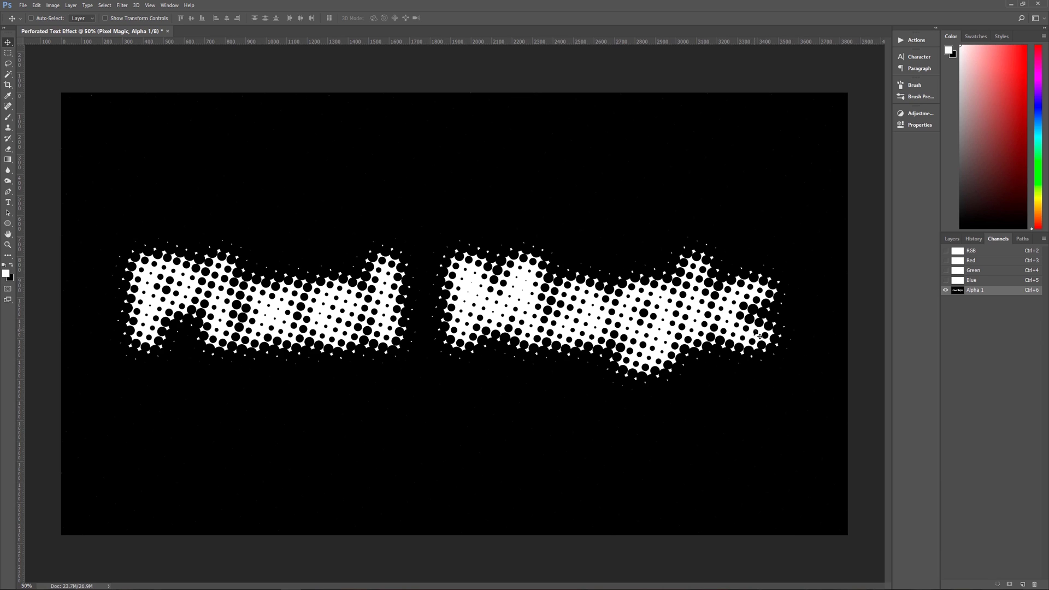
# - Load the Alpha 1 halftone dots as a selection and return to the RGB composite with Alpha 1 hidden
pyautogui.keyDown('ctrl'); pyautogui.click(959, 295); pyautogui.keyUp('ctrl')
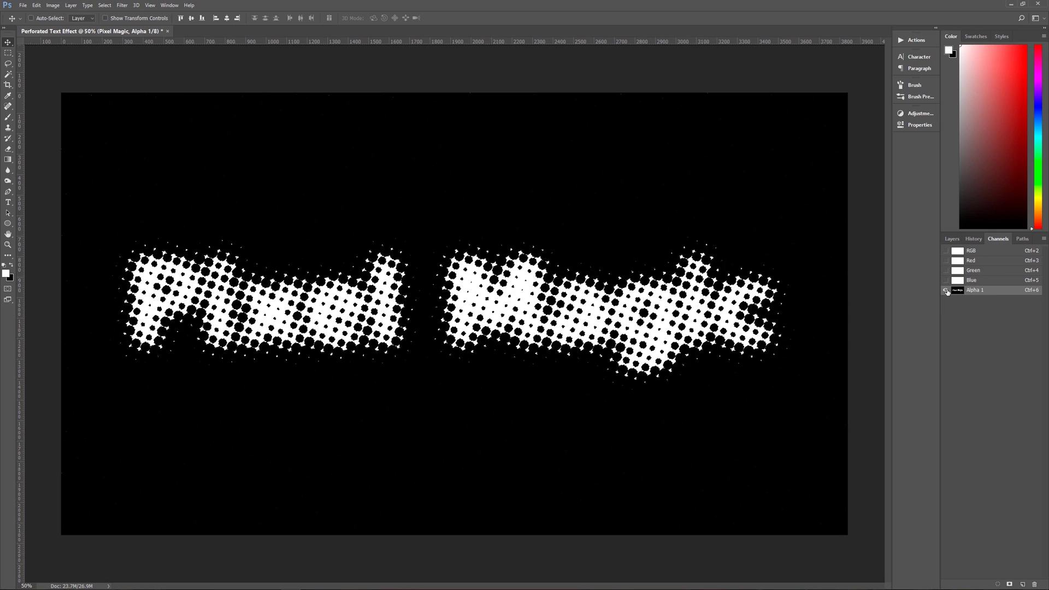
pyautogui.click(946, 250)
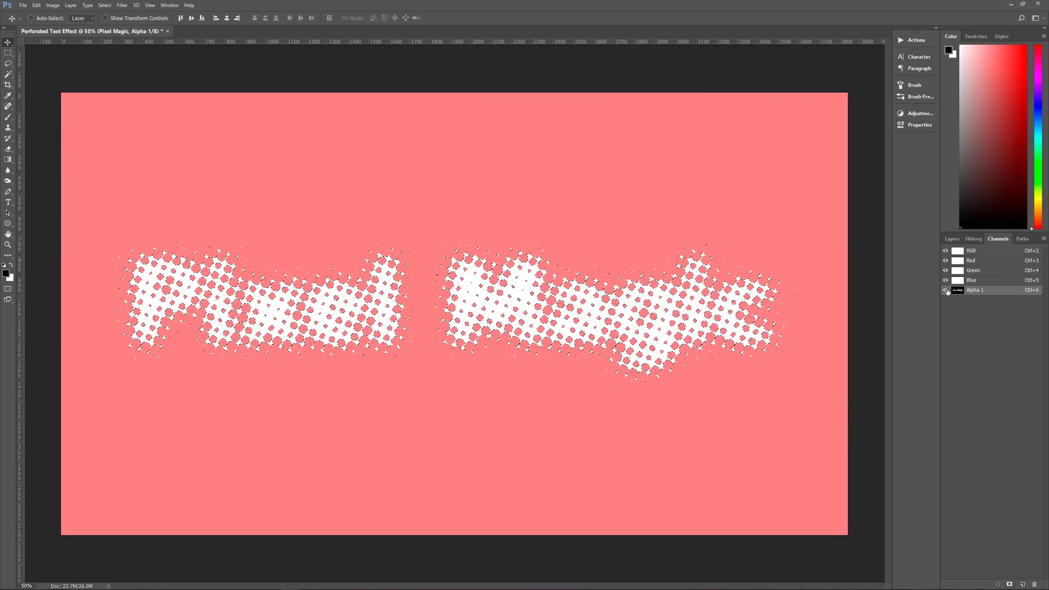
pyautogui.click(947, 290)
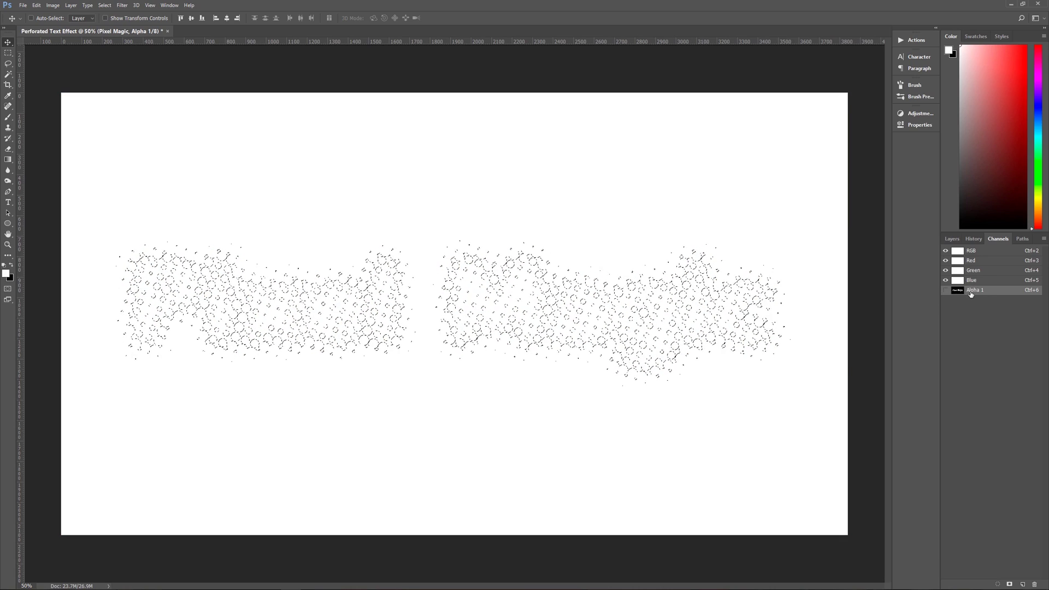
# - Create a new layer named 'Text' above Background, keeping the halftone selection active
pyautogui.click(952, 241)
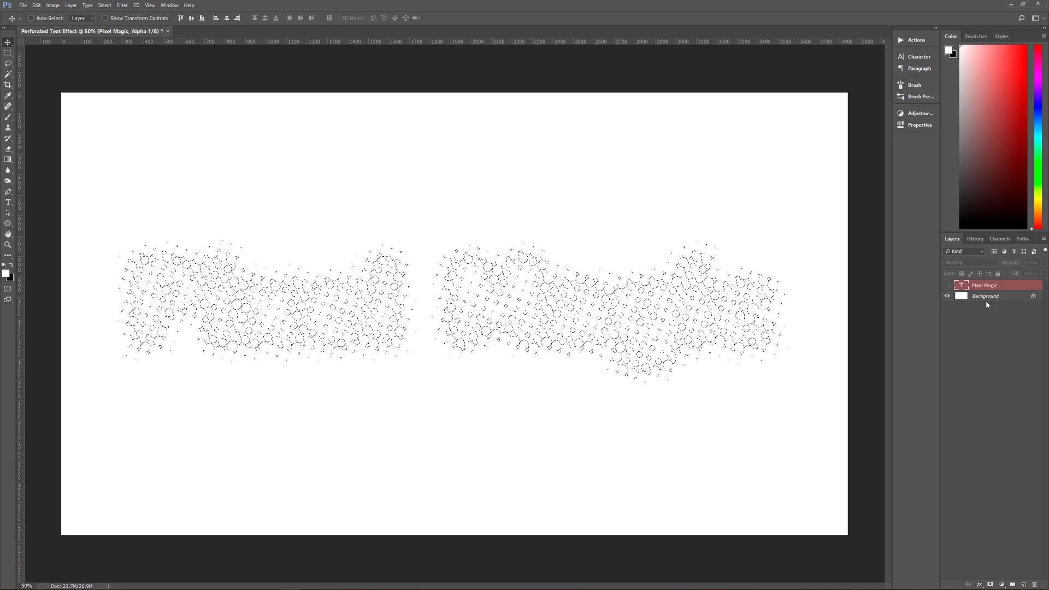
pyautogui.click(984, 300)
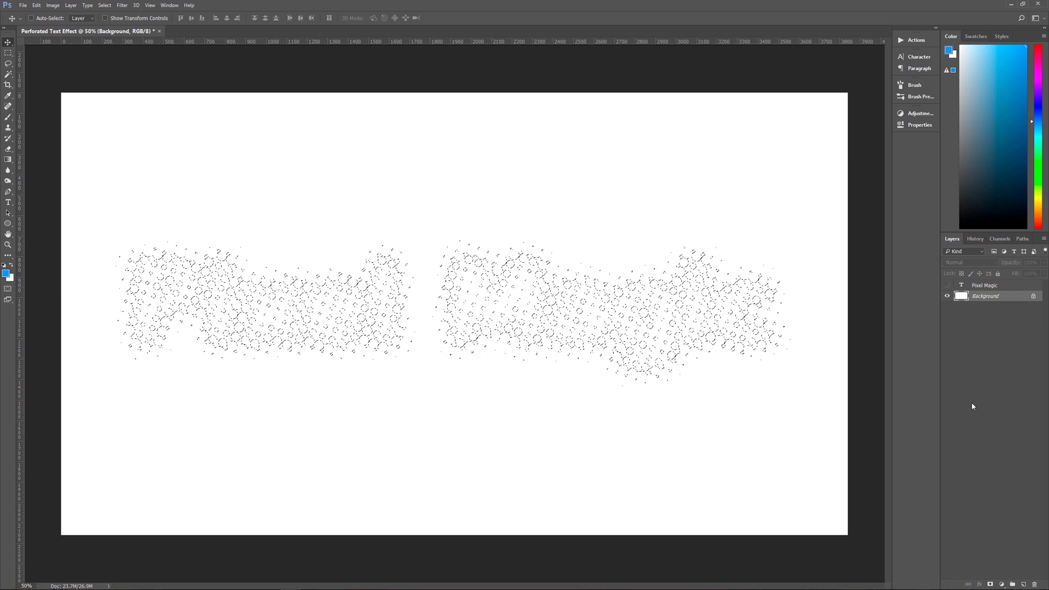
pyautogui.click(1023, 584)
pyautogui.doubleClick(979, 297)
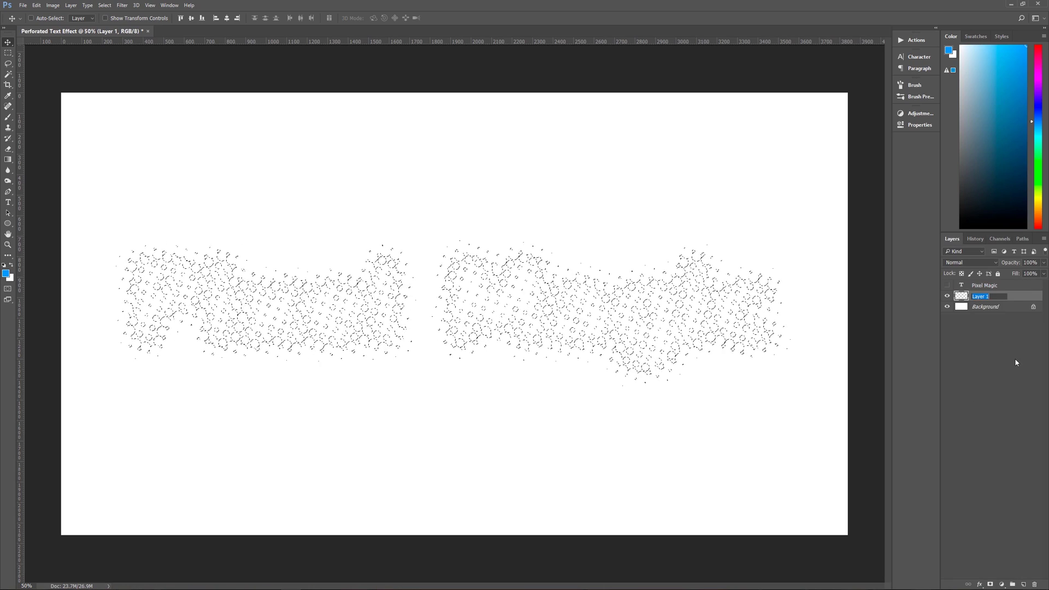
pyautogui.write('Text')
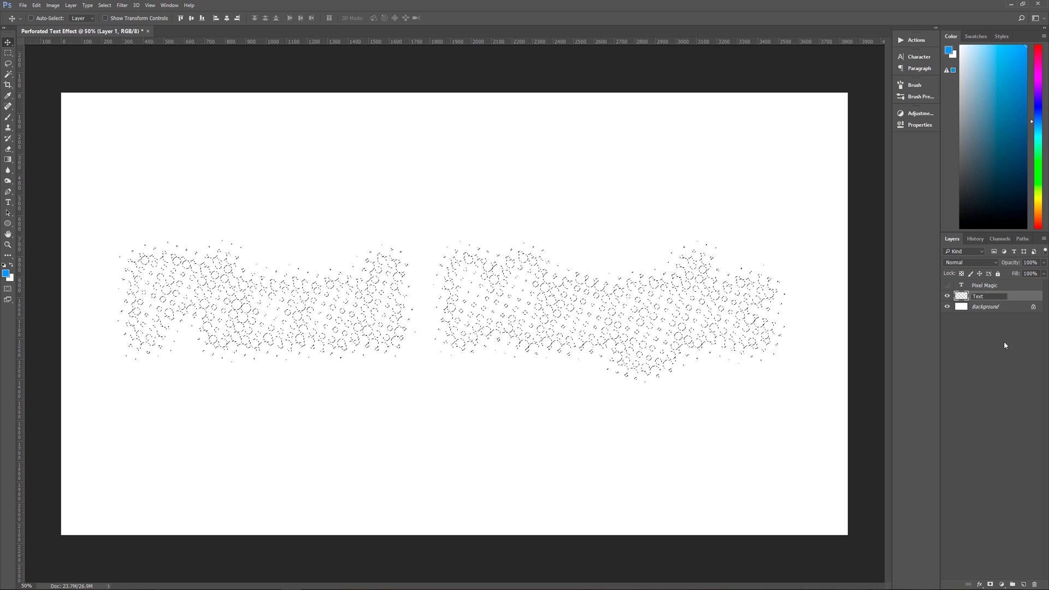
pyautogui.click(1016, 300)
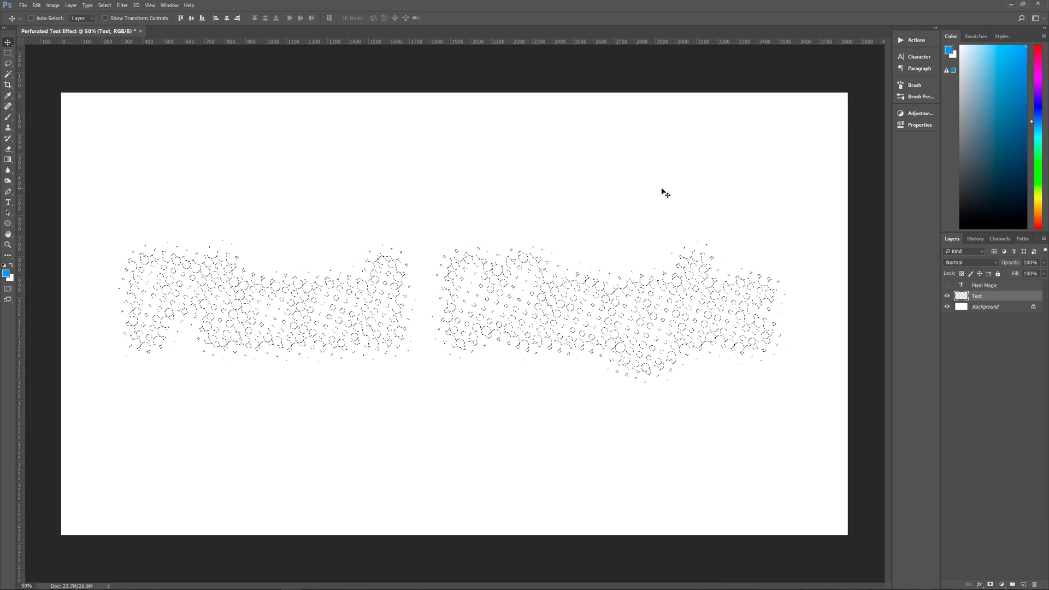
# - Fill the halftone selection with blue on the Text layer, then deselect
pyautogui.hotkey('alt', 'BackSpace')
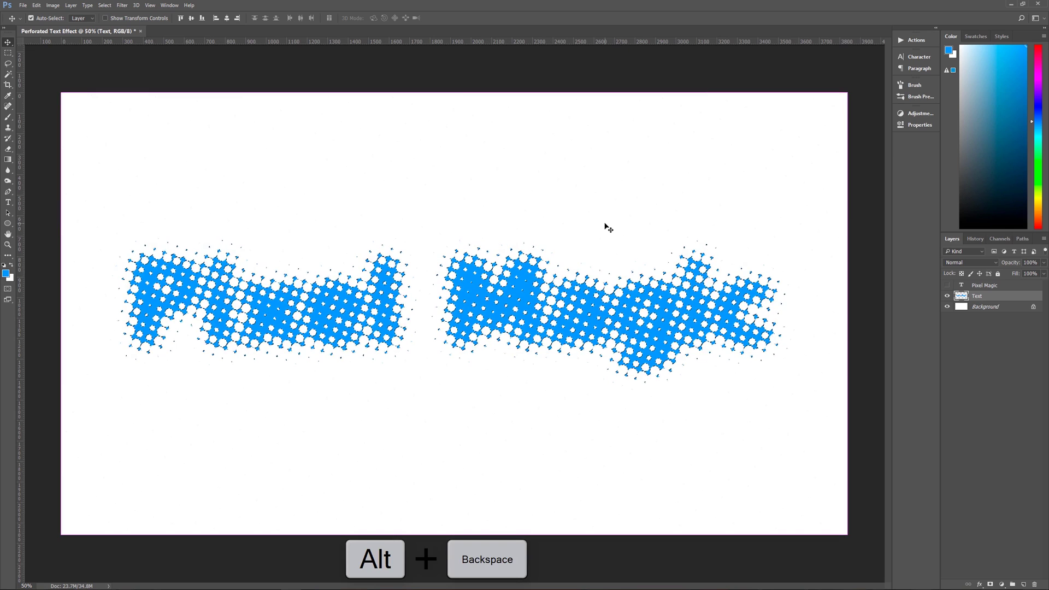
pyautogui.hotkey('ctrl', 'd')
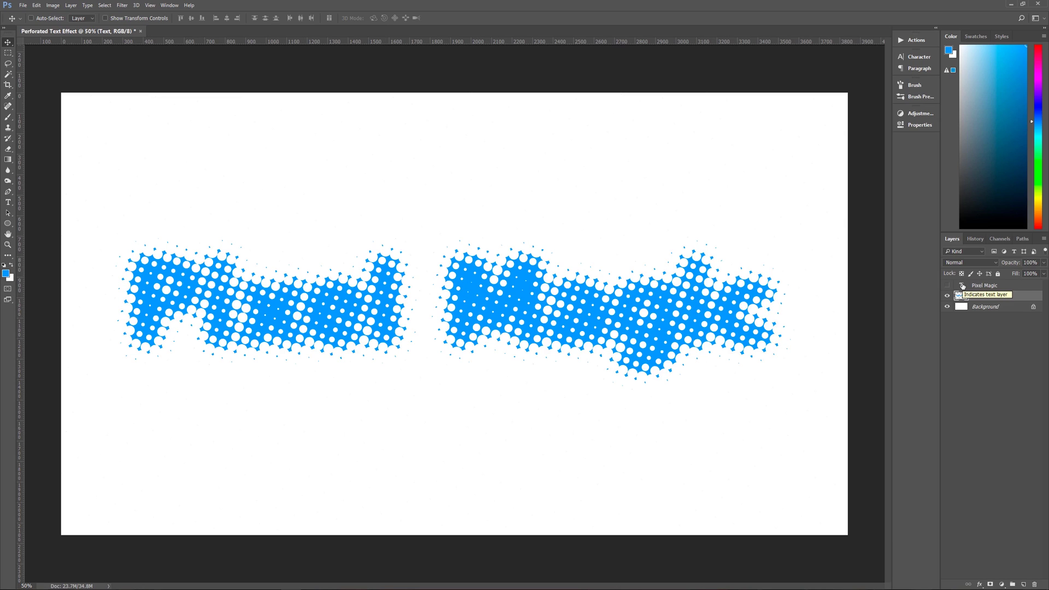
# - Load the Pixel Magic letter outline as a selection and add it as a mask on the Text layer
pyautogui.press('ctrl')
pyautogui.keyDown('ctrl'); pyautogui.click(963, 287); pyautogui.keyUp('ctrl')
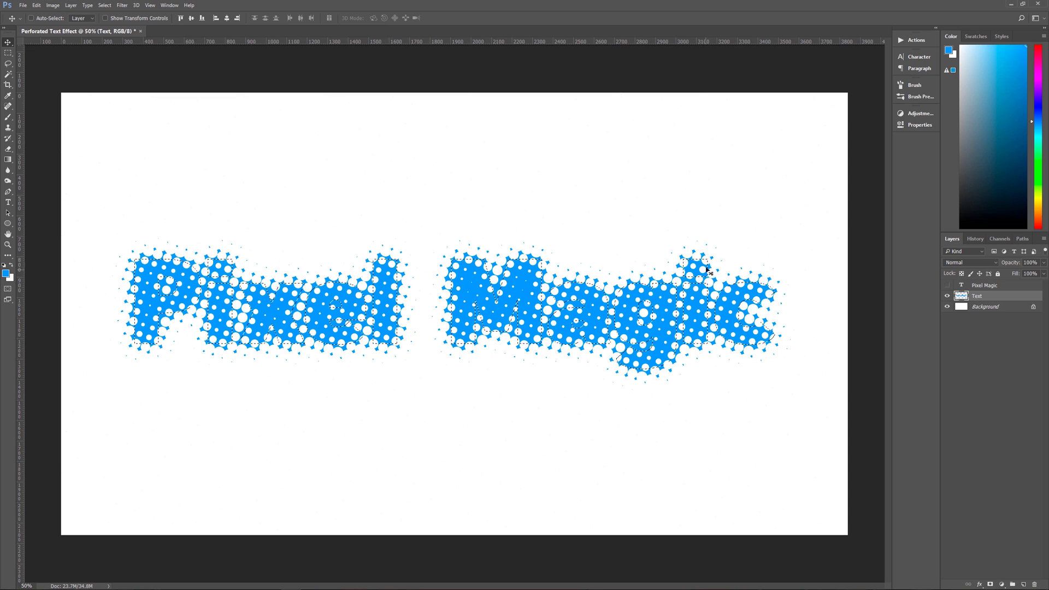
pyautogui.click(948, 285)
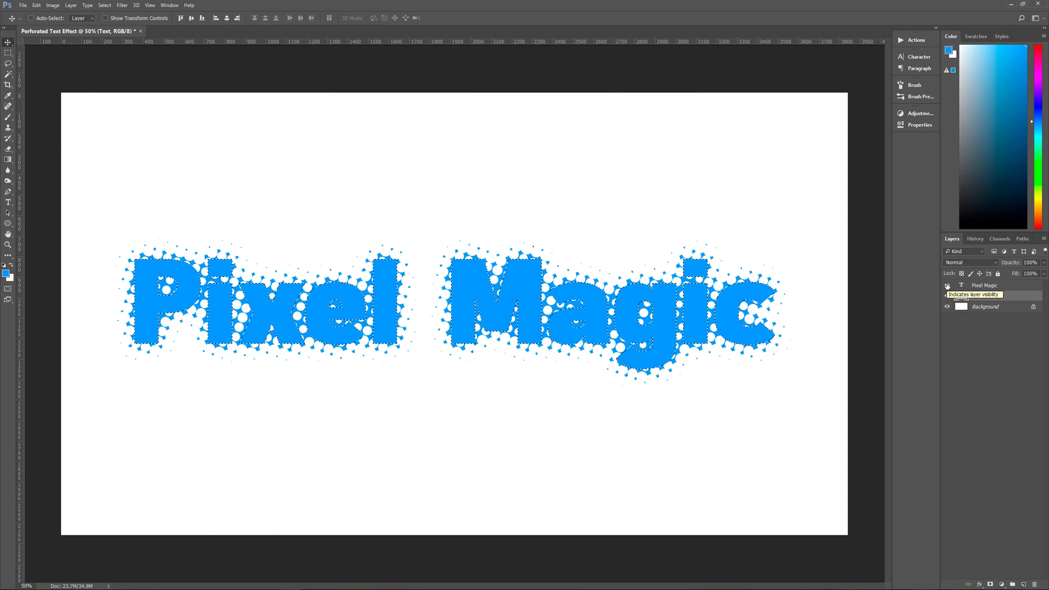
pyautogui.click(948, 285)
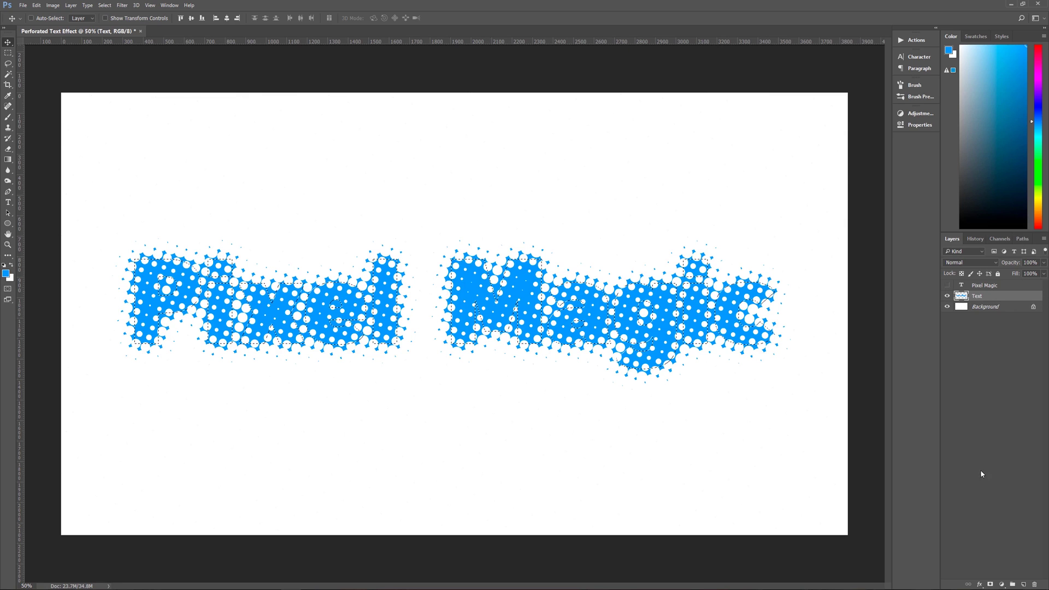
pyautogui.click(990, 585)
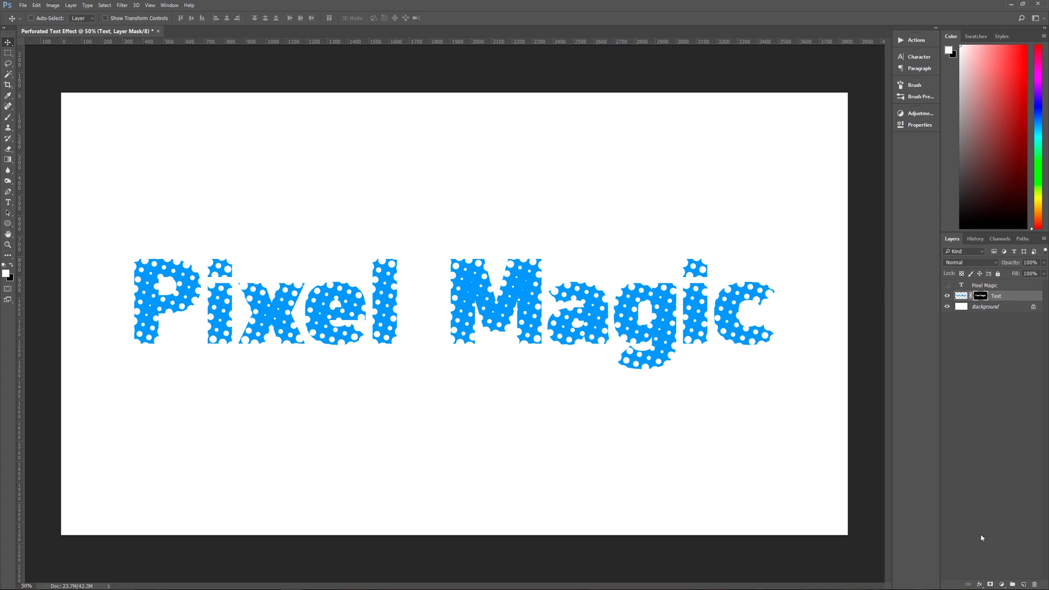
# - Add a white 2 px Inside stroke at 70% opacity to the Text layer
pyautogui.click(980, 584)
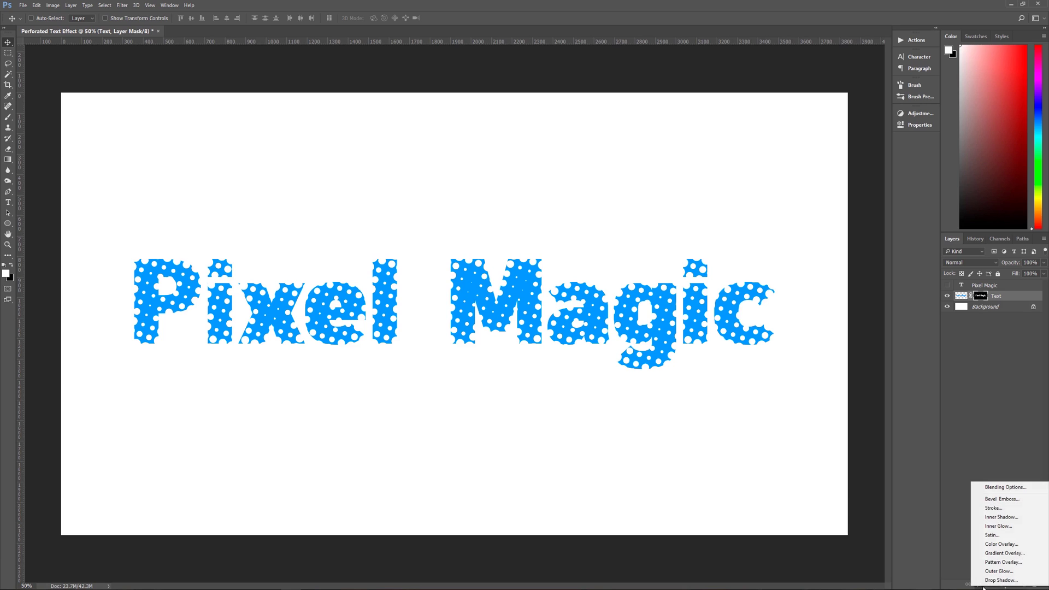
pyautogui.click(993, 508)
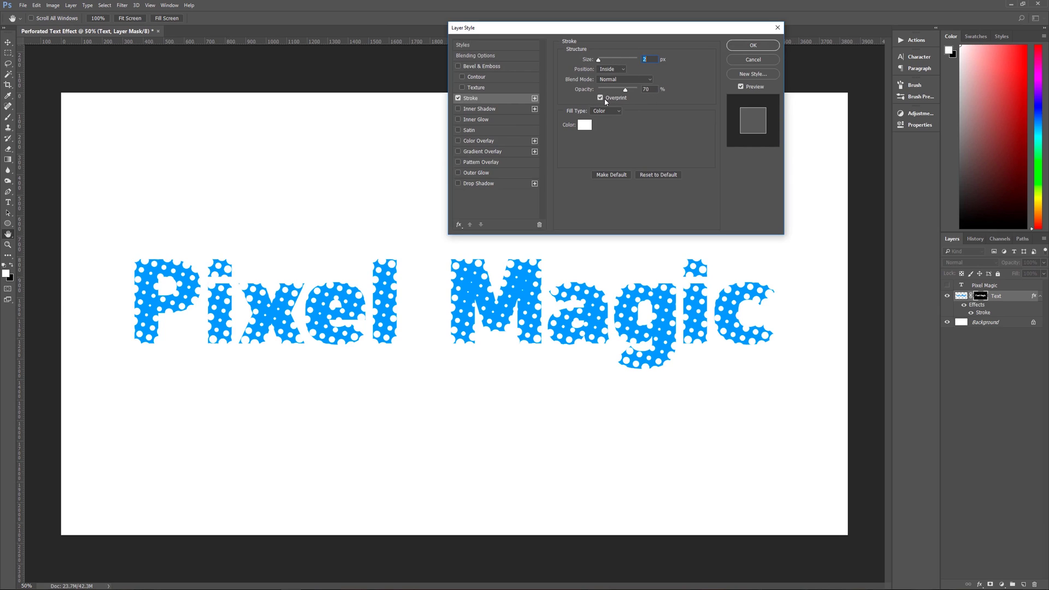
pyautogui.click(586, 125)
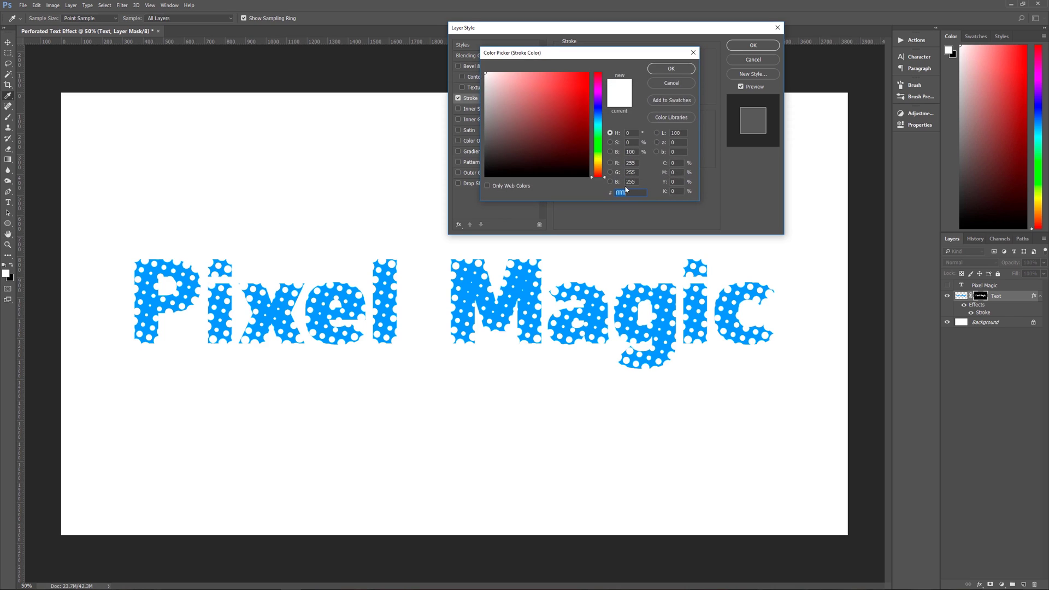
pyautogui.click(671, 69)
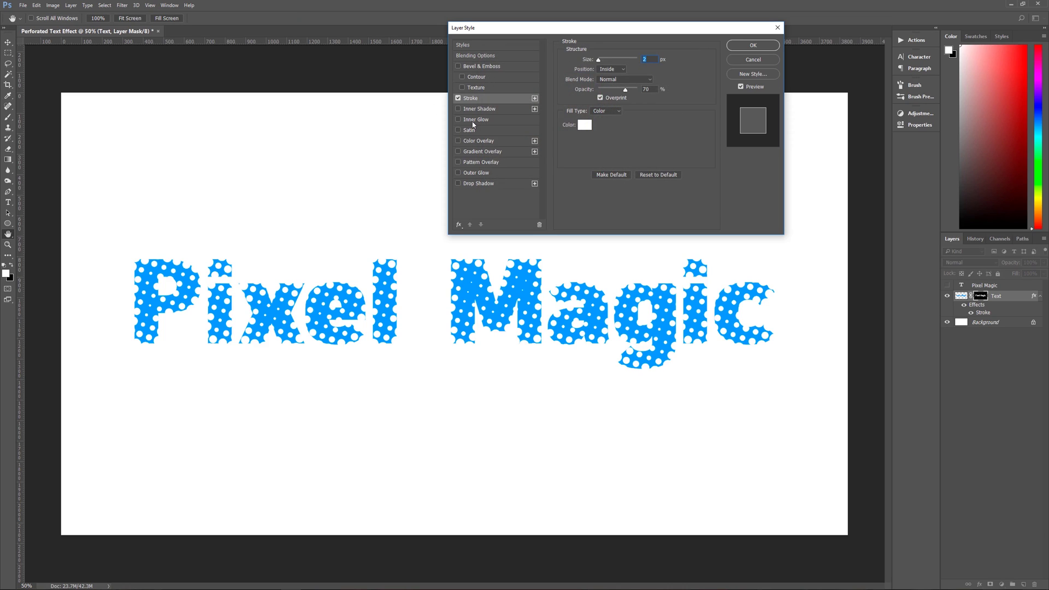
# - Add a white Linear Dodge inner glow: 25% opacity, Center source, 40 px, Half Round contour
pyautogui.click(473, 122)
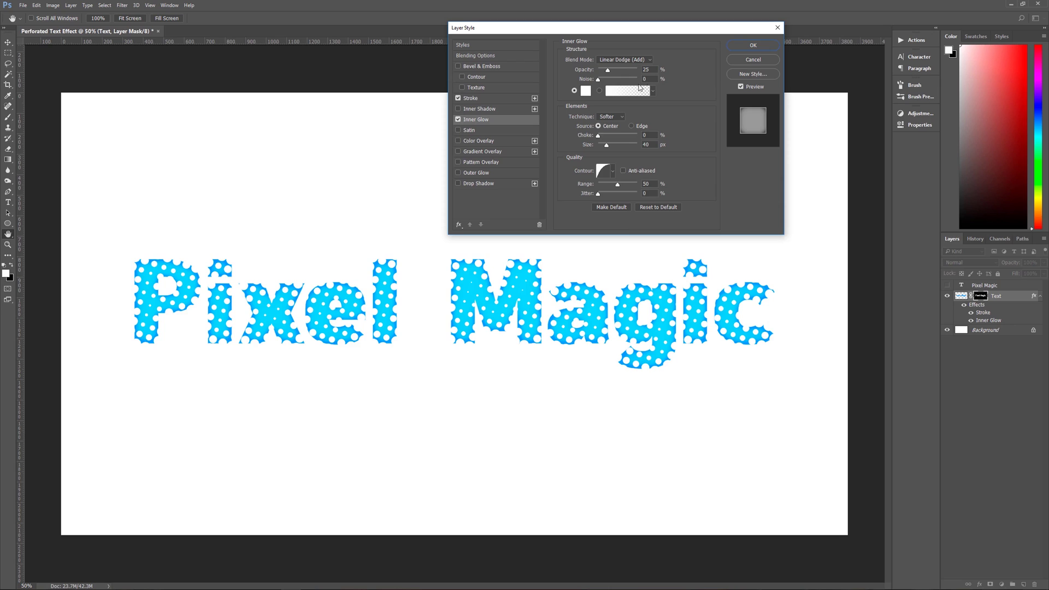
pyautogui.click(586, 93)
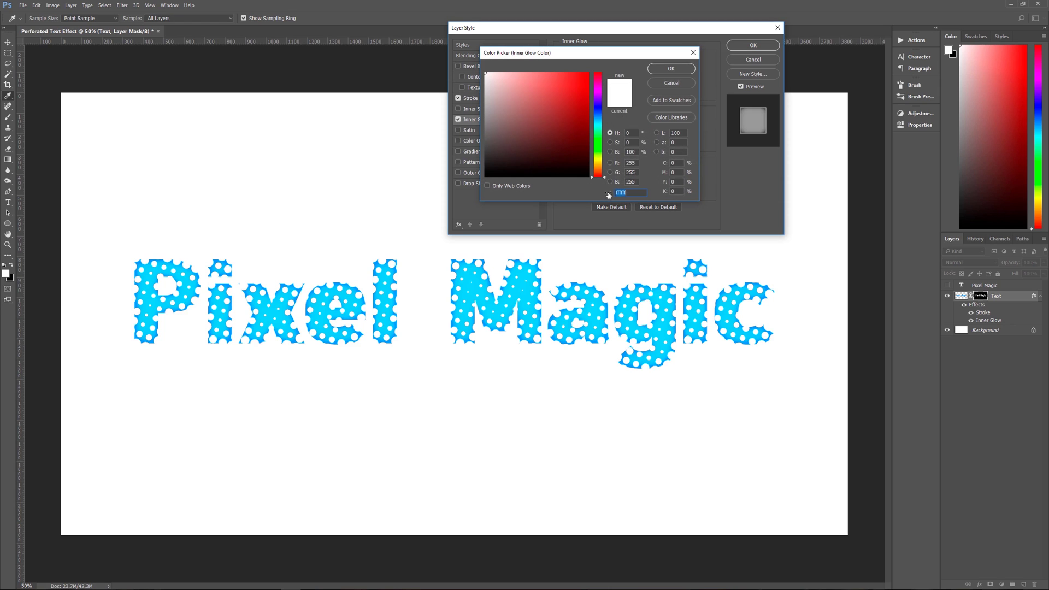
pyautogui.click(662, 69)
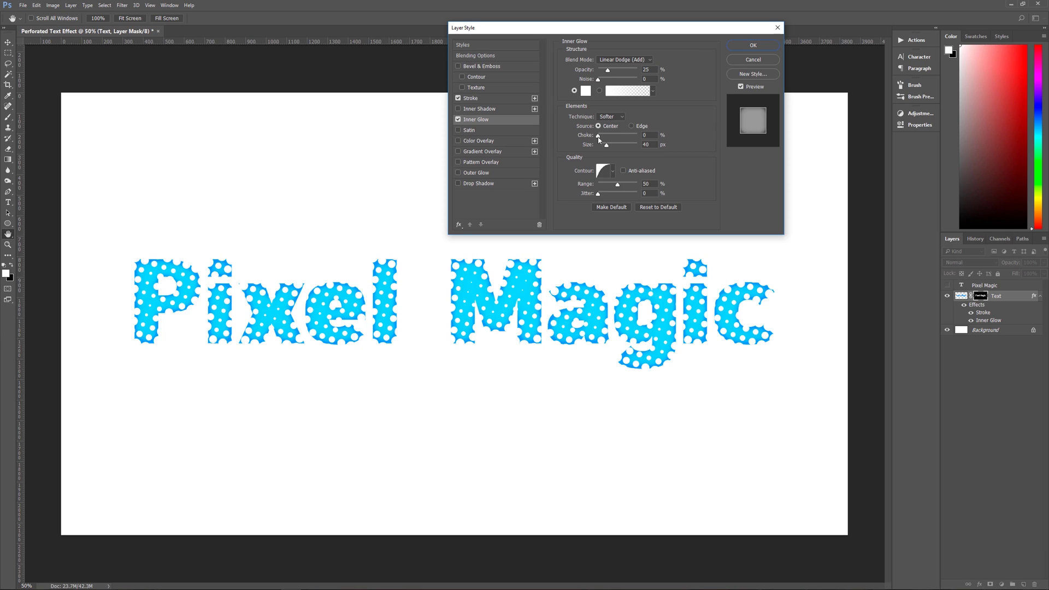
pyautogui.click(613, 173)
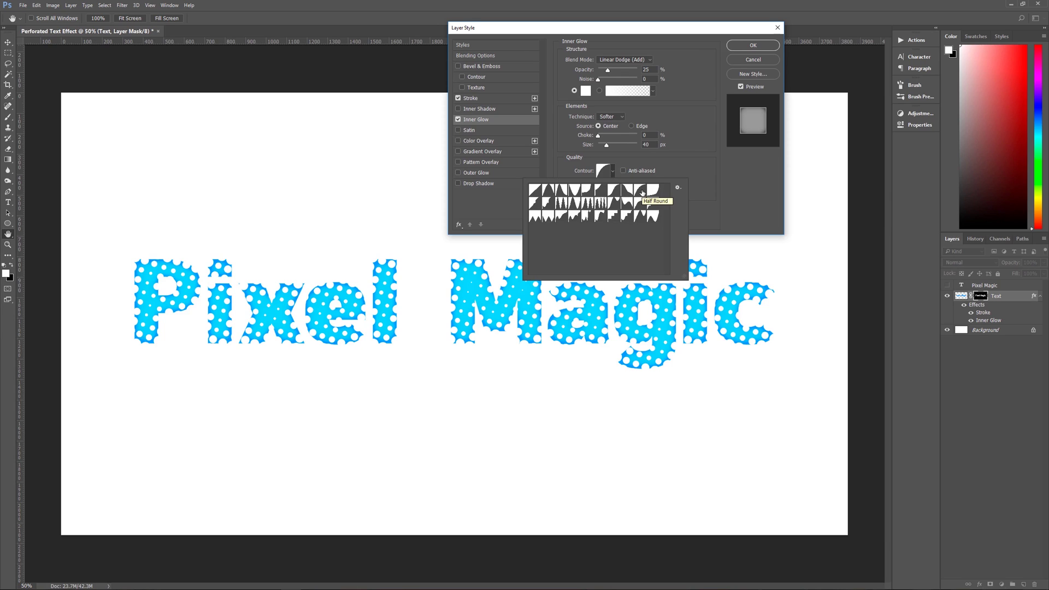
pyautogui.doubleClick(642, 192)
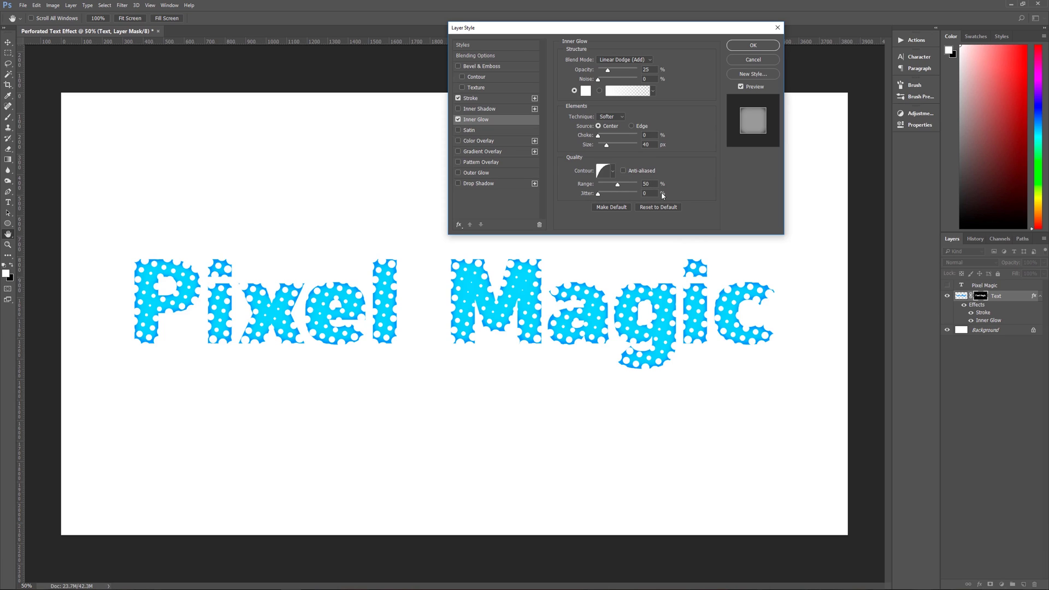
# - Add a #00416d drop shadow at 60% opacity, 135°, 14 px distance, 10 px size, and apply the effects
pyautogui.click(498, 186)
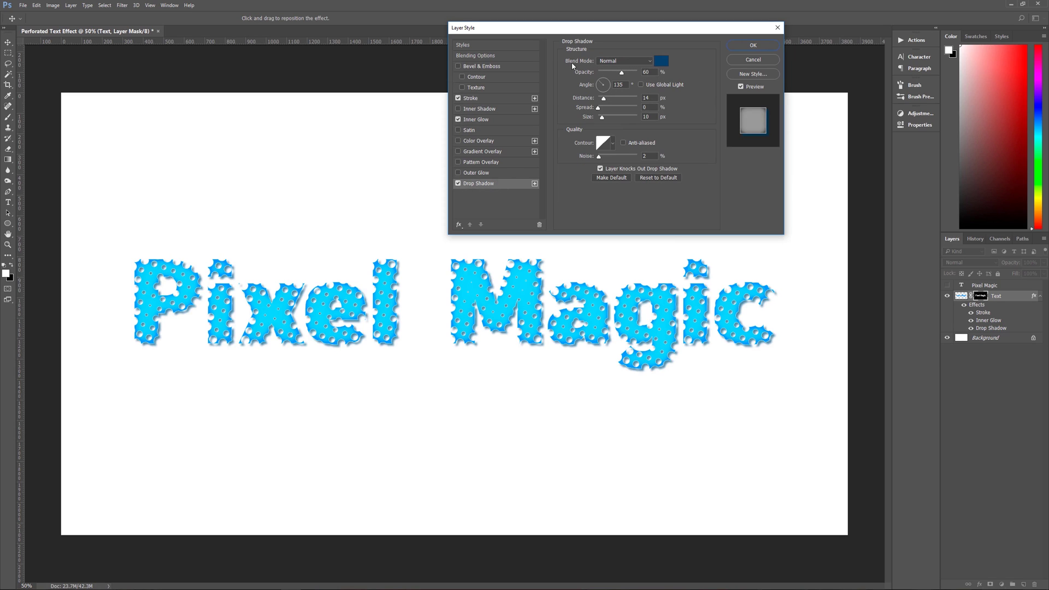
pyautogui.click(663, 62)
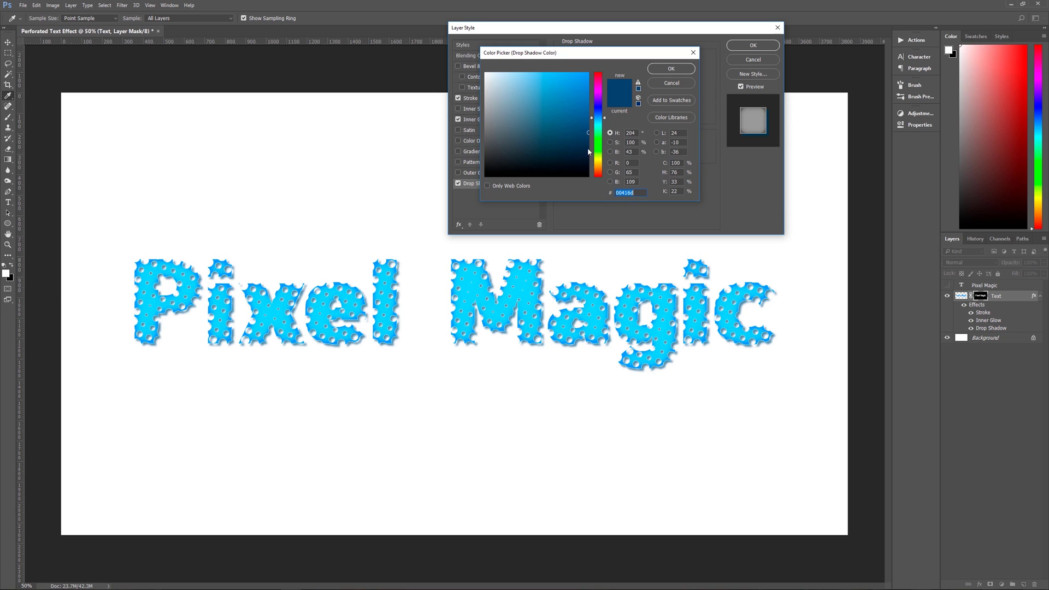
pyautogui.click(671, 69)
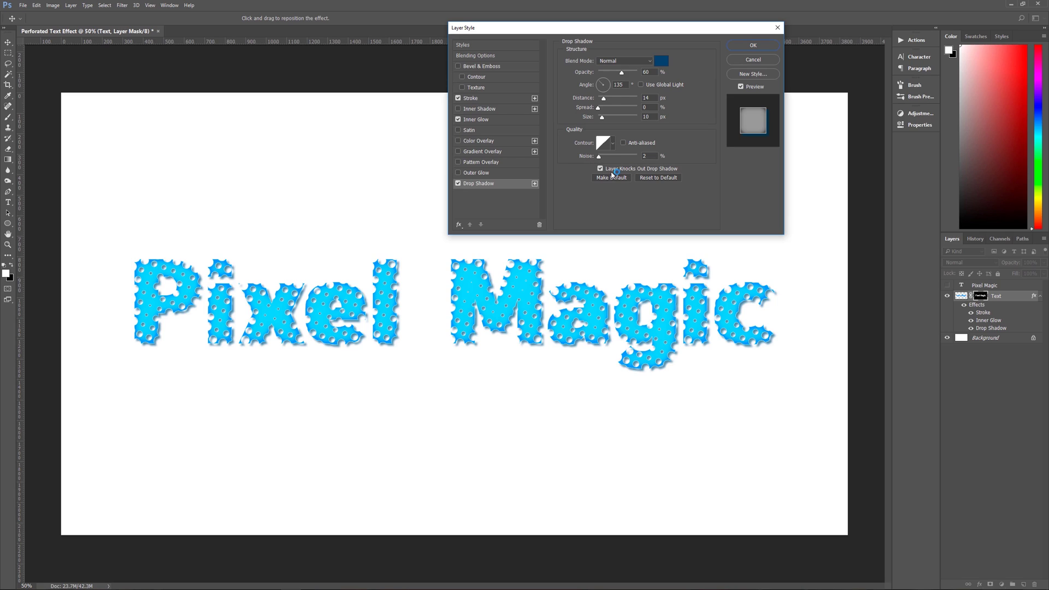
pyautogui.click(754, 44)
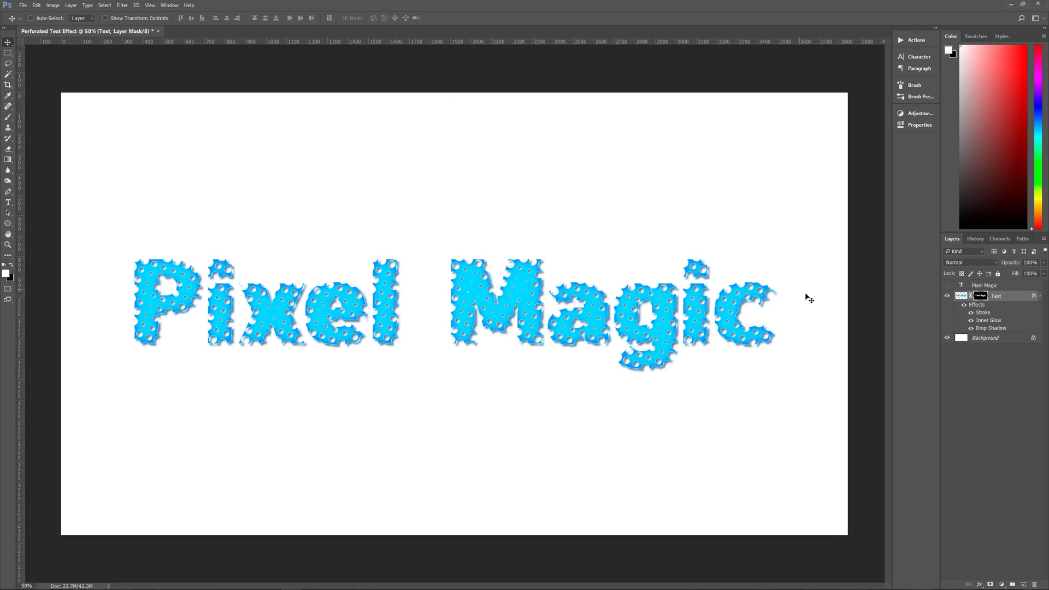
# - Collapse the Text layer's effects list and convert the layer to a Smart Object
pyautogui.click(1041, 296)
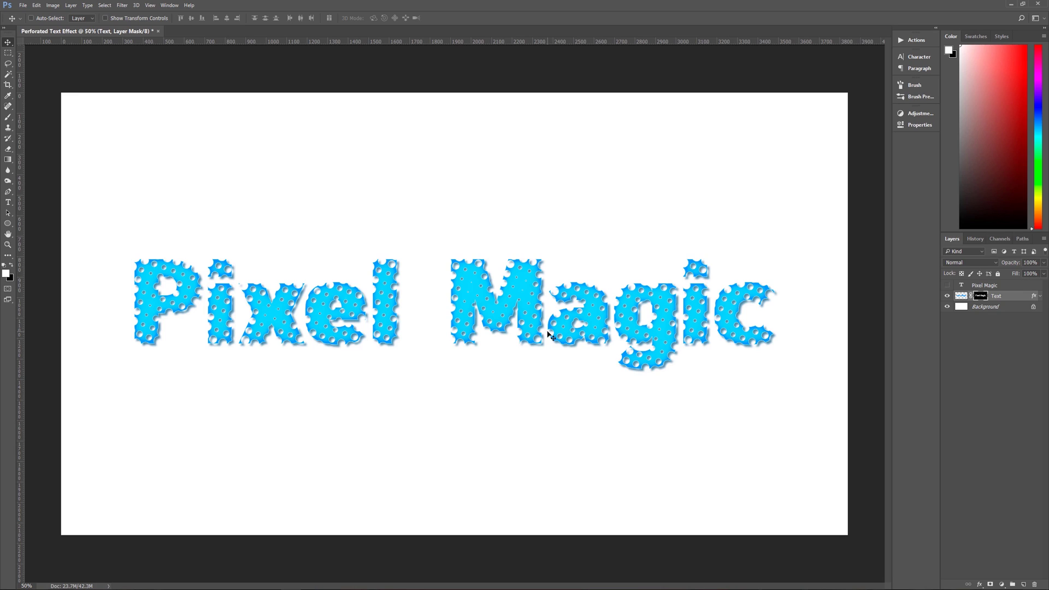
pyautogui.rightClick(1013, 297)
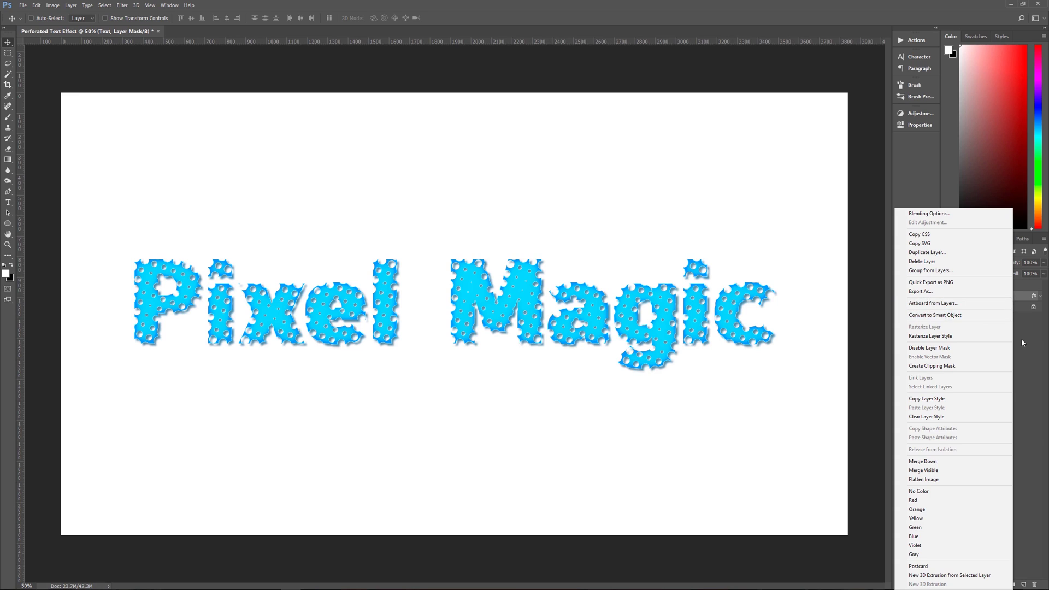
pyautogui.click(1023, 343)
pyautogui.rightClick(1007, 297)
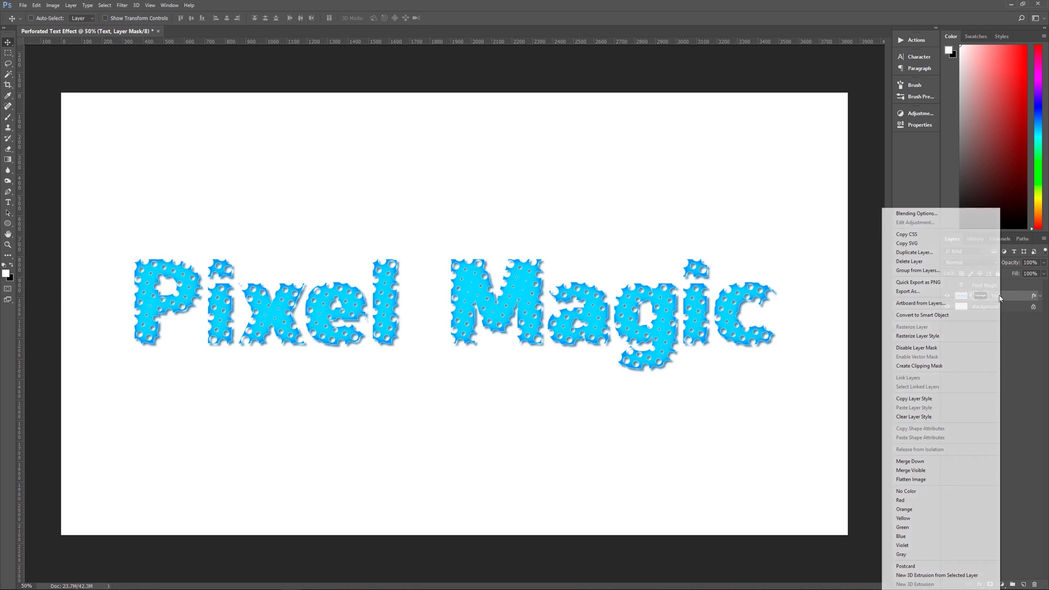
pyautogui.click(939, 317)
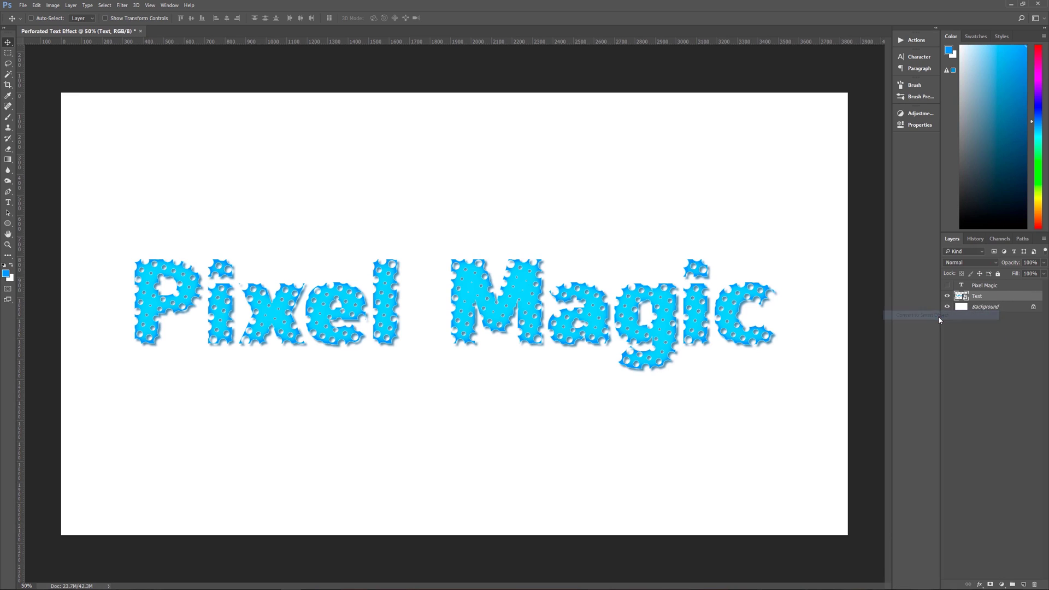